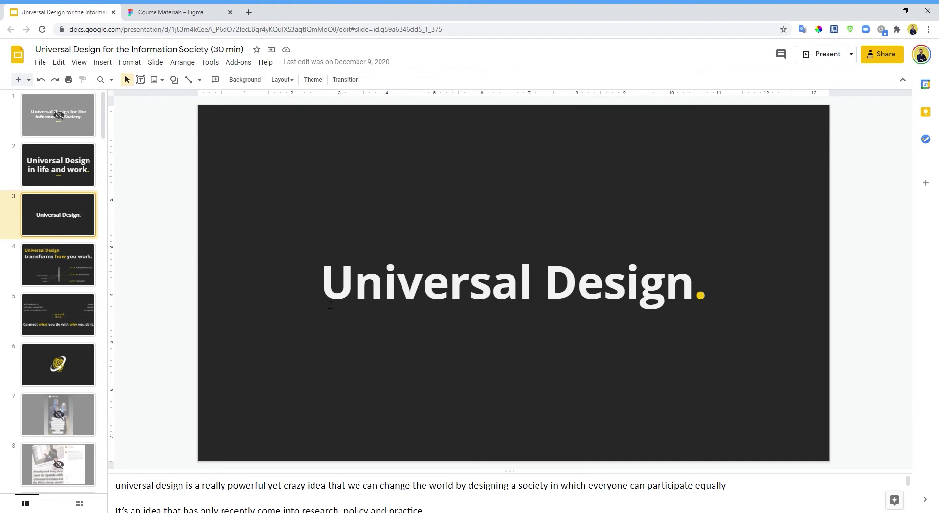
Shrink the speaker notes area and view slide 6, the globe graphic
{"action": "left_click_drag", "start_coordinate": [366, 472], "coordinate": [362, 500]}
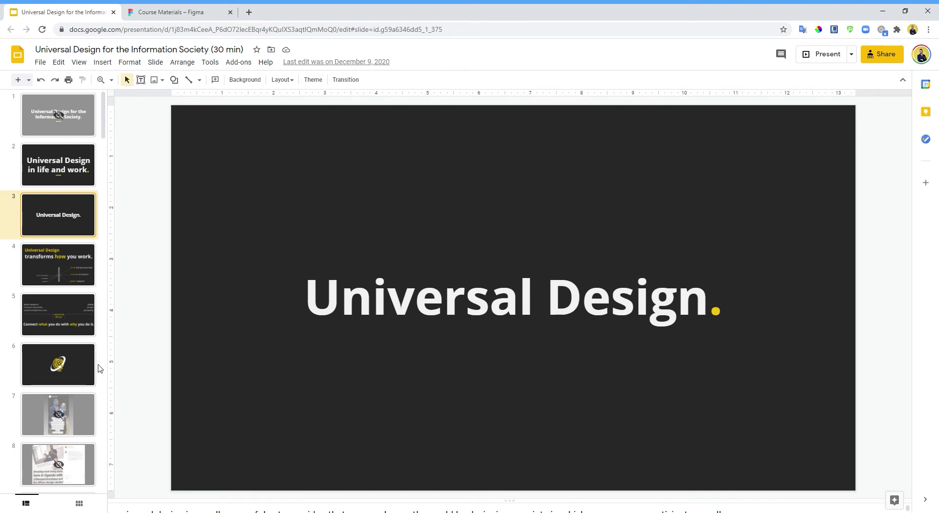
{"action": "left_click", "coordinate": [56, 370]}
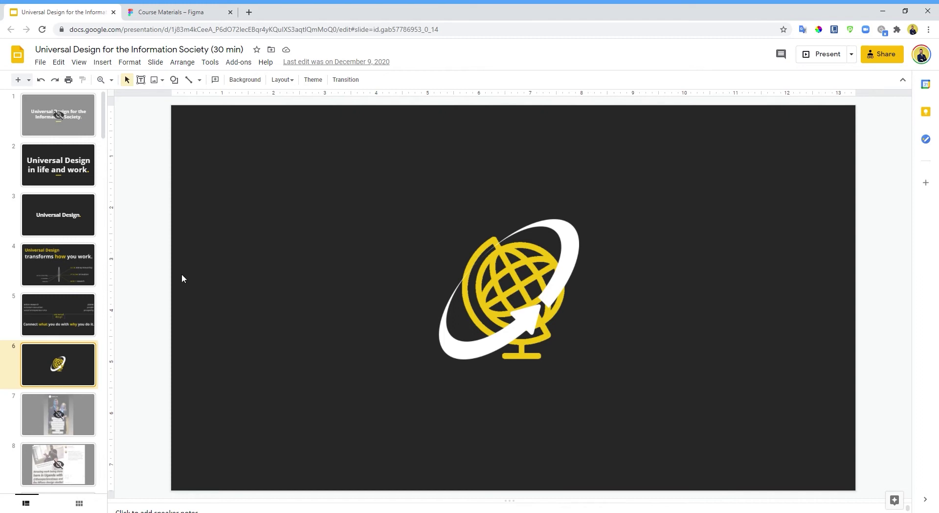
{"action": "scroll", "coordinate": [68, 291], "scroll_direction": "down", "scroll_amount": 1}
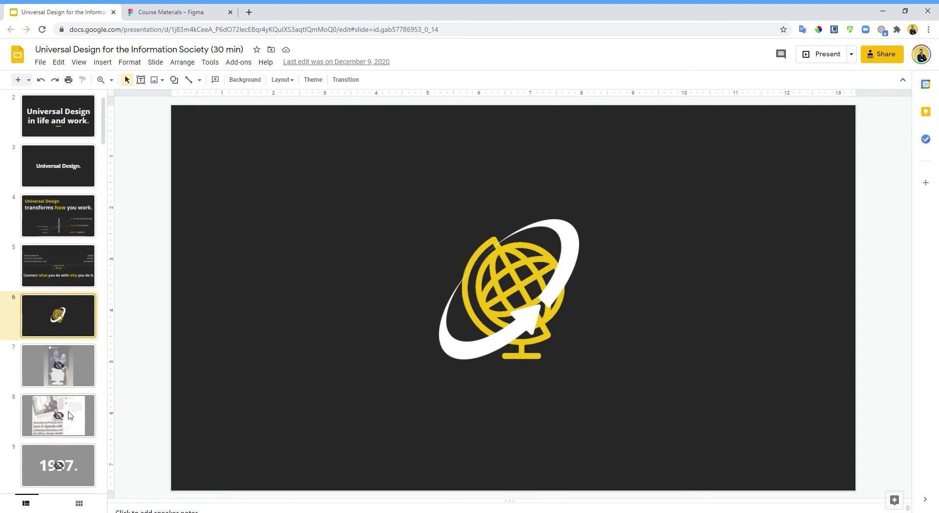
Browse slides 4, 7, 8 and 9, including the Instagram post about design work in Uganda
{"action": "left_click", "coordinate": [66, 212]}
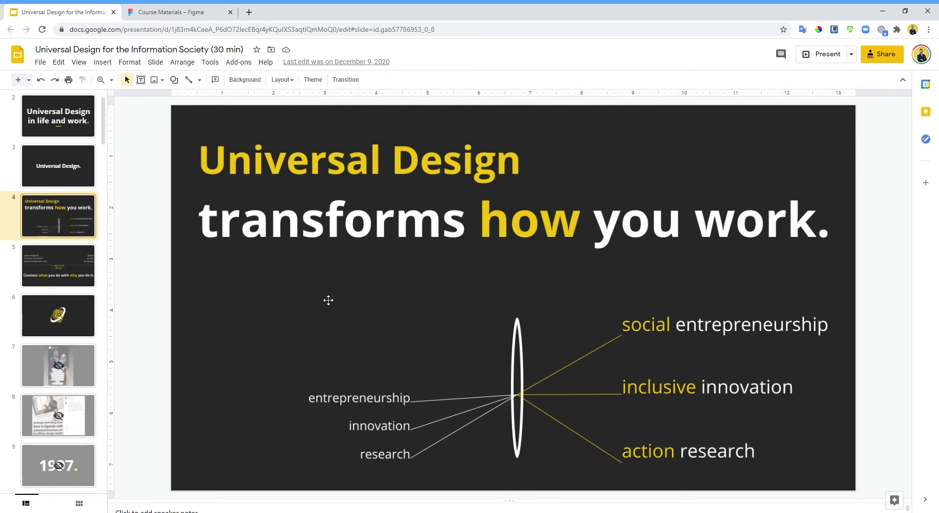
{"action": "scroll", "coordinate": [70, 274], "scroll_direction": "down", "scroll_amount": 3}
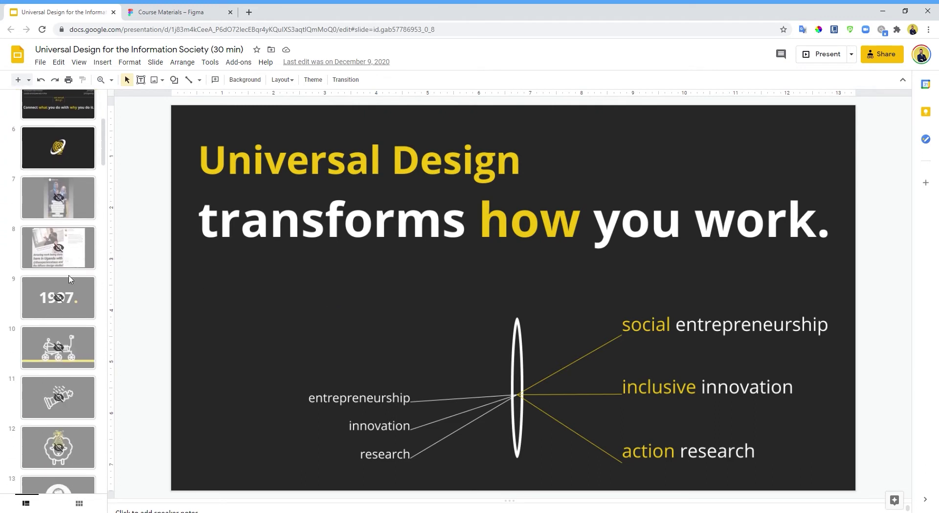
{"action": "scroll", "coordinate": [69, 274], "scroll_direction": "up", "scroll_amount": 3}
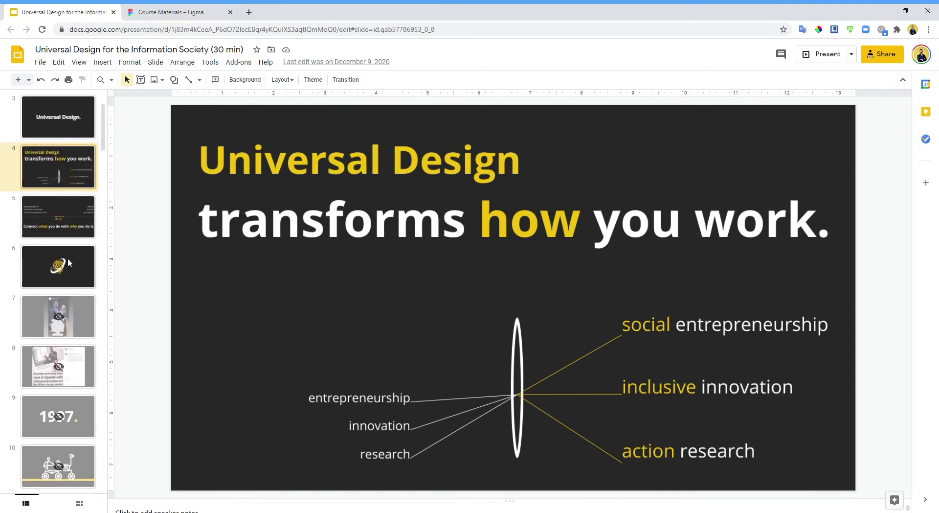
{"action": "left_click", "coordinate": [67, 311]}
{"action": "left_click", "coordinate": [64, 366]}
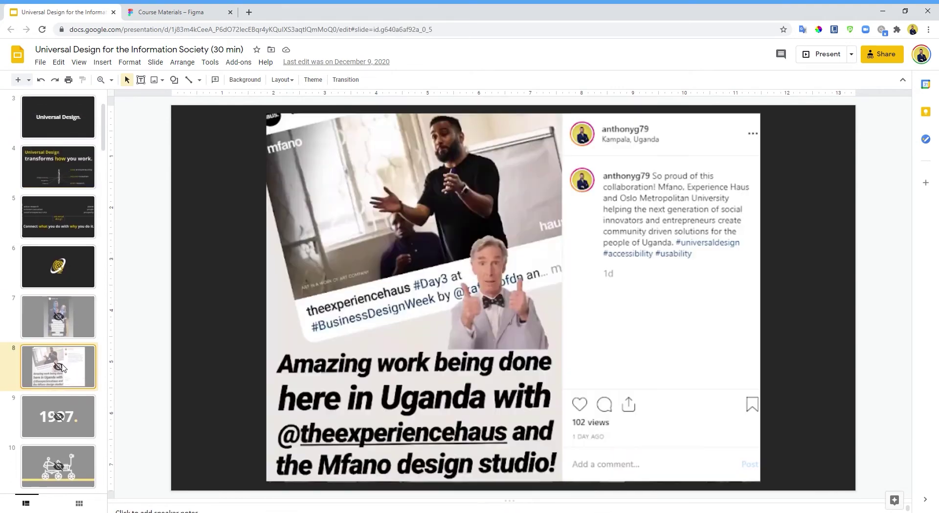
{"action": "left_click", "coordinate": [61, 412]}
{"action": "scroll", "coordinate": [64, 381], "scroll_direction": "down", "scroll_amount": 3}
View the rover drawing on slide 10, then return to slide 6's yellow globe graphic
{"action": "left_click", "coordinate": [71, 323]}
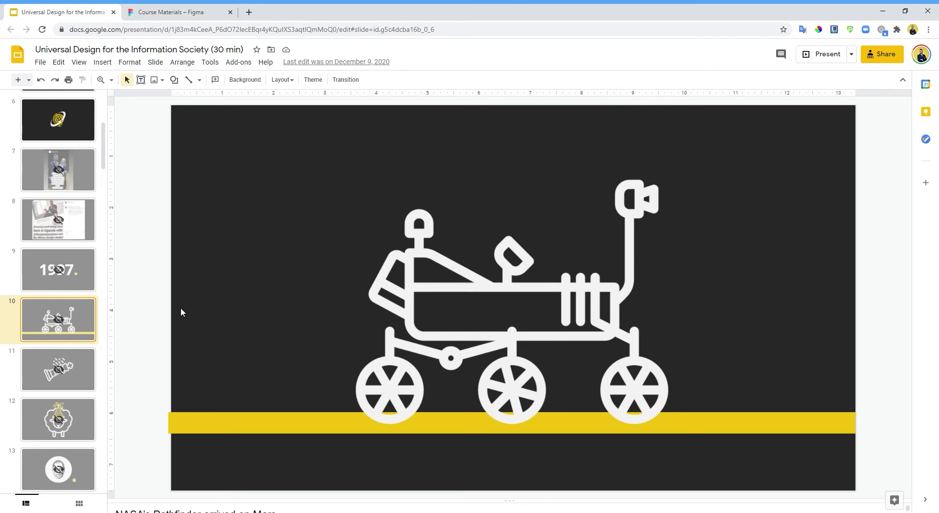
{"action": "scroll", "coordinate": [50, 317], "scroll_direction": "up", "scroll_amount": 5}
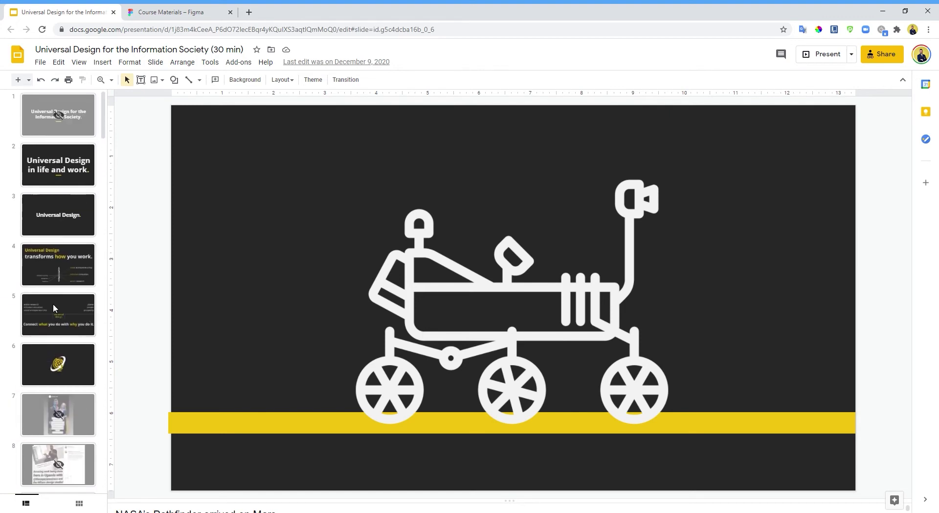
{"action": "left_click", "coordinate": [57, 363]}
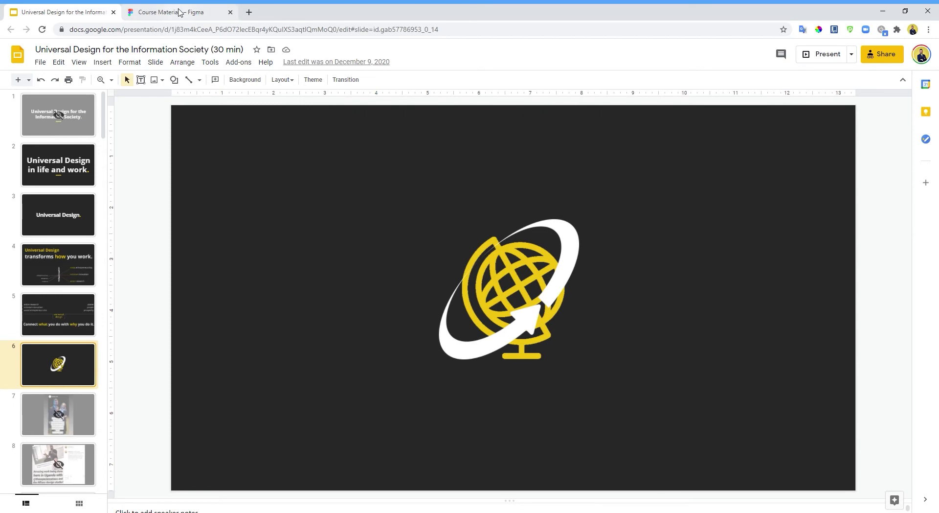
{"action": "left_click", "coordinate": [249, 12]}
Search Google Images for 'universal design' and preview the Ny Media diverse-people illustration
{"action": "type", "text": "imag"}
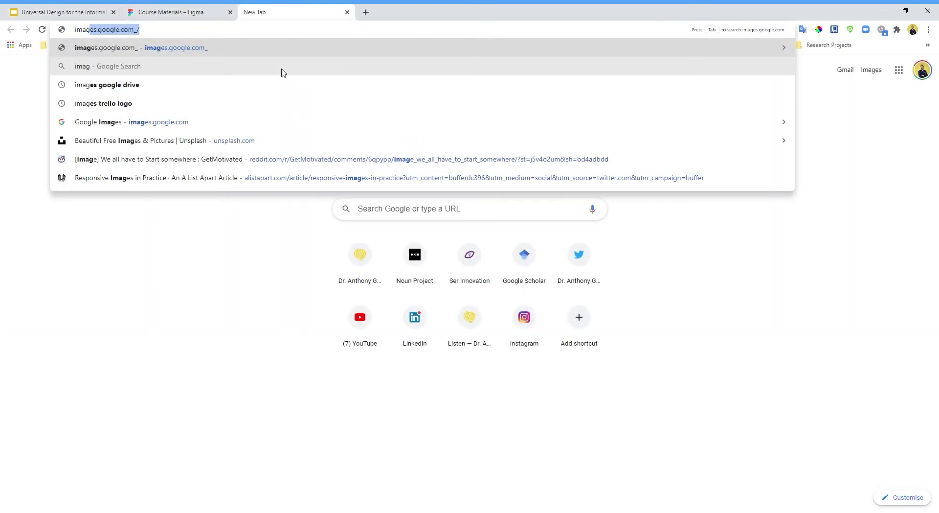
{"action": "key", "text": "Tab"}
{"action": "type", "text": "universal design"}
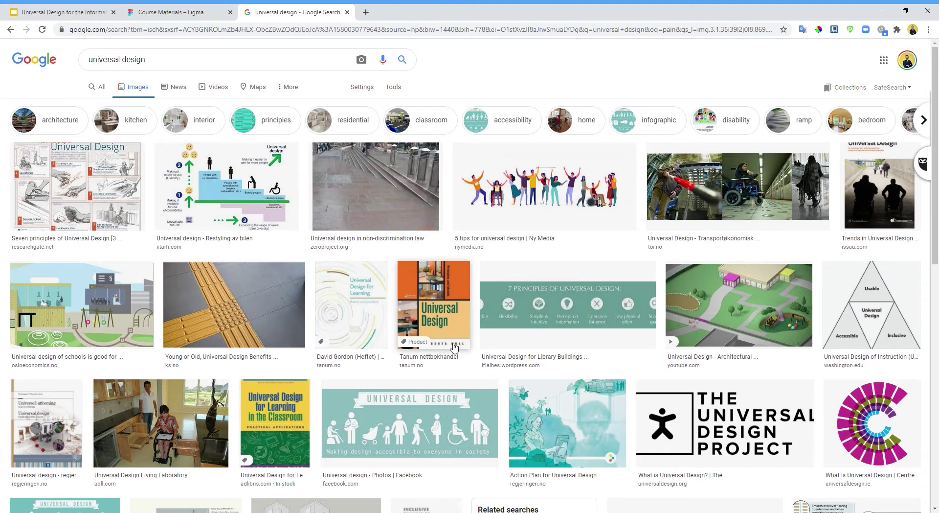
{"action": "left_click", "coordinate": [580, 203]}
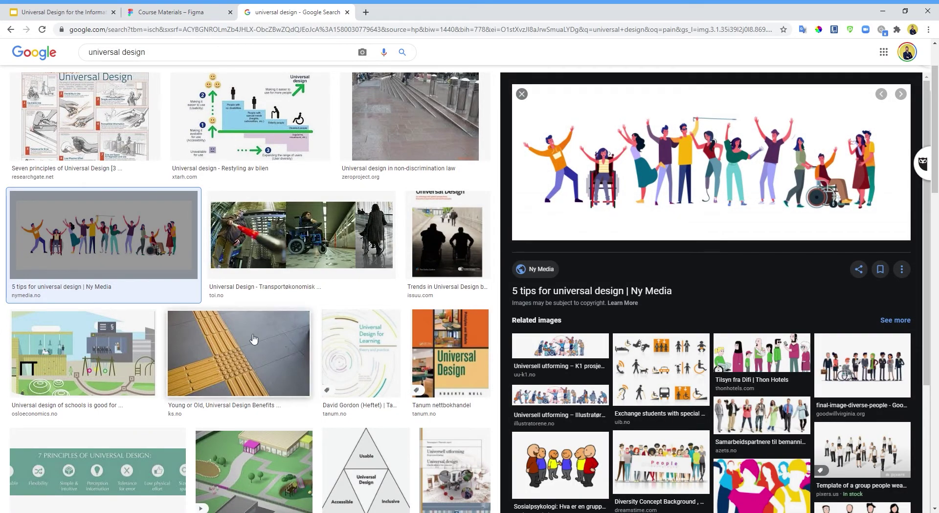
{"action": "left_click", "coordinate": [49, 12]}
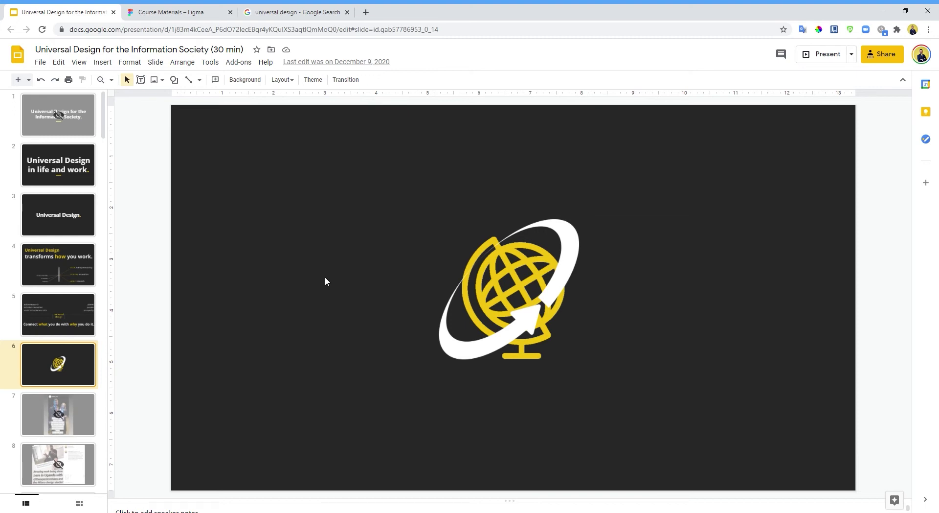
{"action": "left_click", "coordinate": [299, 11]}
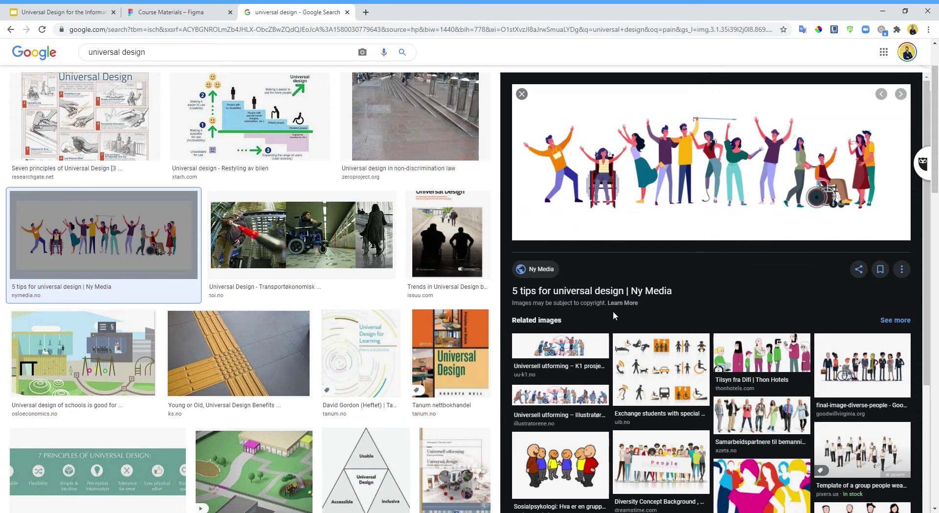
Add a new blank slide 7 after slide 6 and clear its empty placeholders
{"action": "left_click", "coordinate": [66, 12]}
{"action": "left_click", "coordinate": [155, 63]}
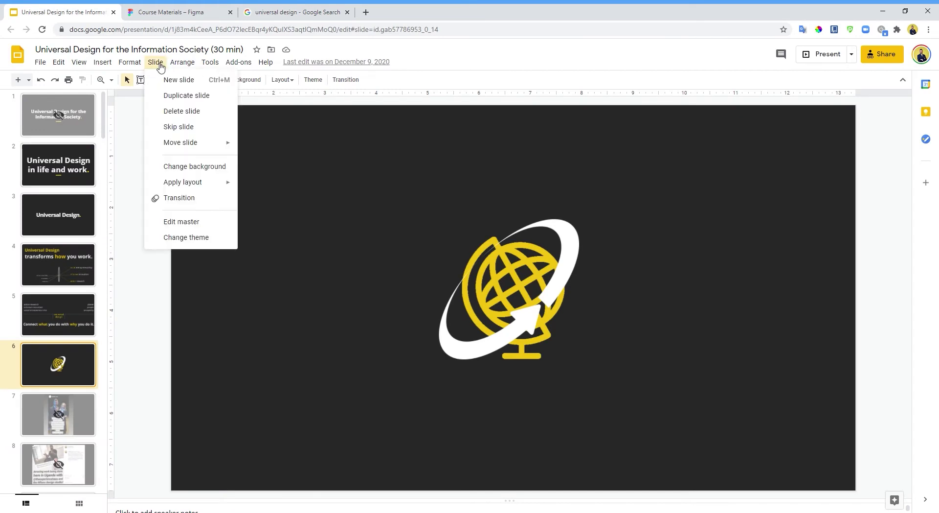
{"action": "left_click", "coordinate": [178, 80]}
{"action": "left_click", "coordinate": [264, 284]}
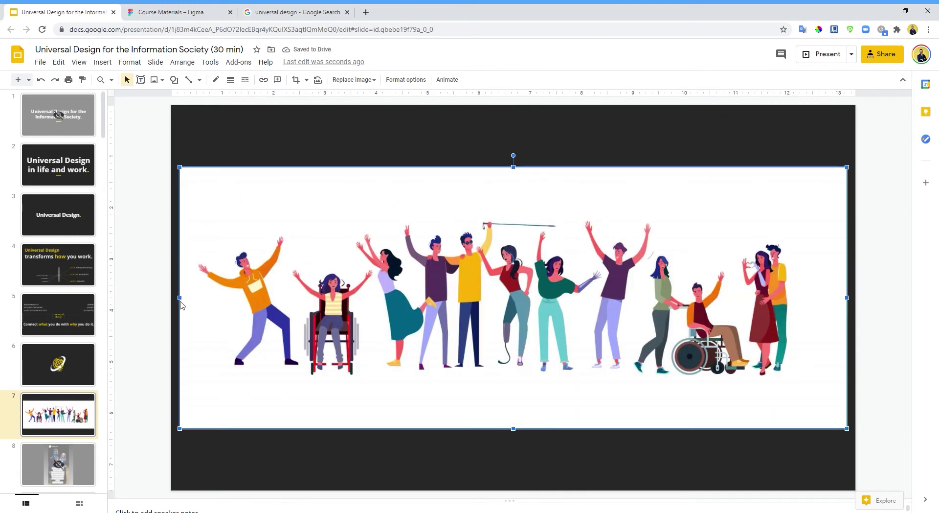
Stretch the cheering-crowd illustration across the full slide width and centre it
{"action": "left_click_drag", "start_coordinate": [184, 300], "coordinate": [171, 300]}
{"action": "left_click_drag", "start_coordinate": [515, 171], "coordinate": [513, 105]}
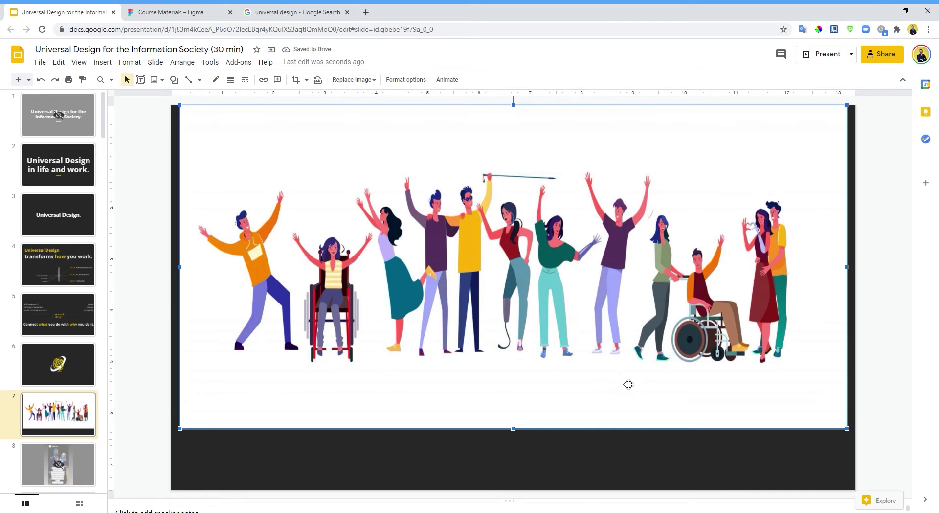
{"action": "key", "text": "ctrl+z"}
{"action": "key", "text": "ctrl+z"}
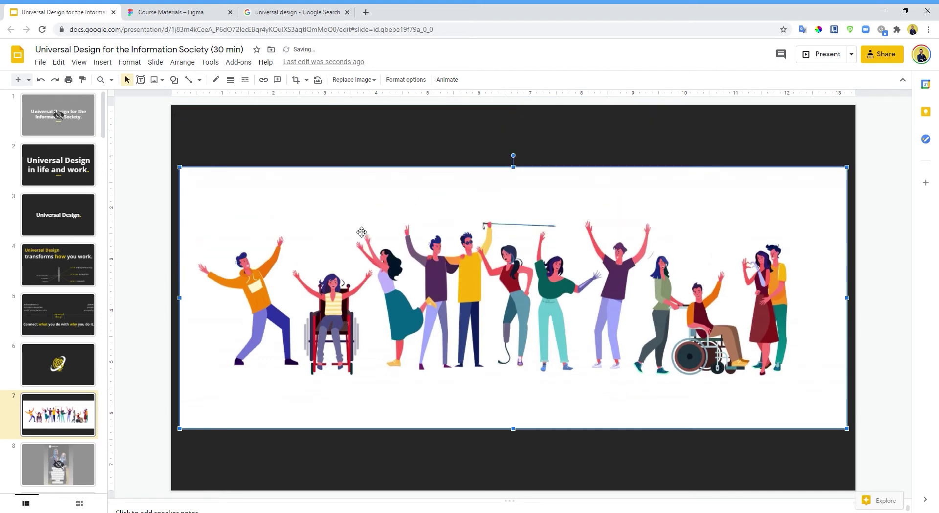
{"action": "left_click", "coordinate": [341, 164]}
{"action": "left_click", "coordinate": [205, 190]}
{"action": "left_click_drag", "start_coordinate": [180, 167], "coordinate": [171, 164]}
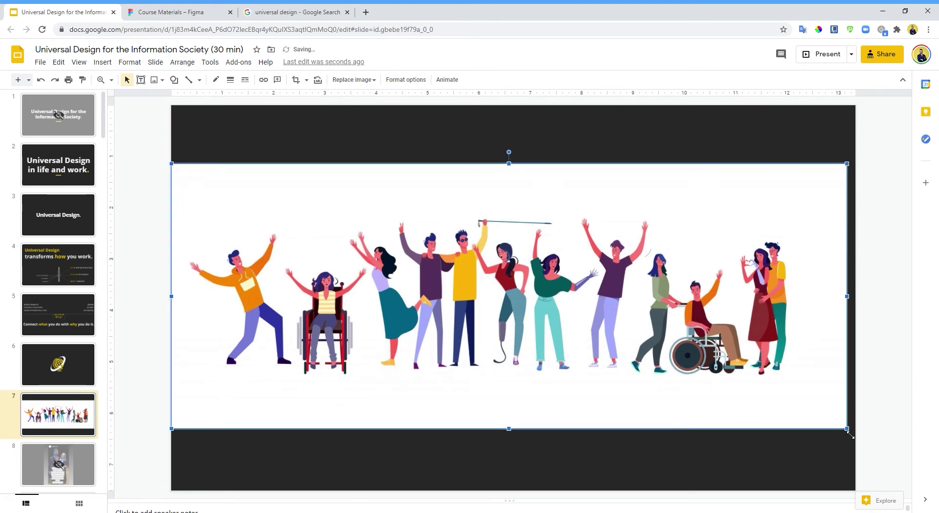
{"action": "left_click_drag", "start_coordinate": [846, 429], "coordinate": [856, 431]}
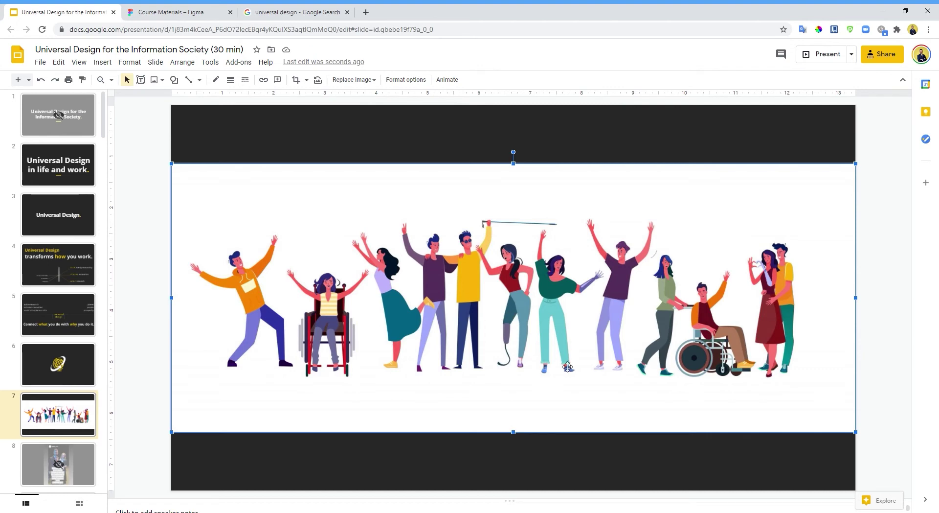
{"action": "left_click_drag", "start_coordinate": [494, 271], "coordinate": [494, 273]}
{"action": "left_click", "coordinate": [522, 136]}
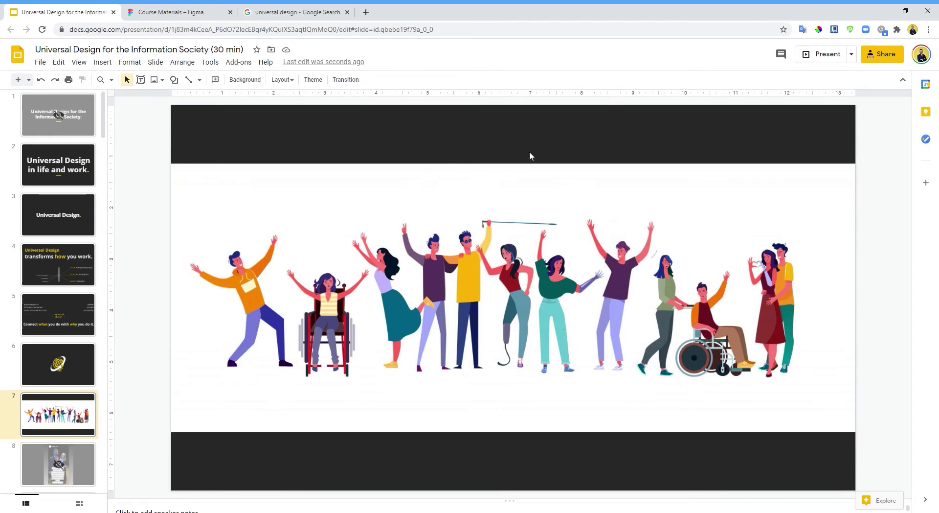
Set slide 7's background colour to Transparent so the slide shows plain white
{"action": "right_click", "coordinate": [500, 125]}
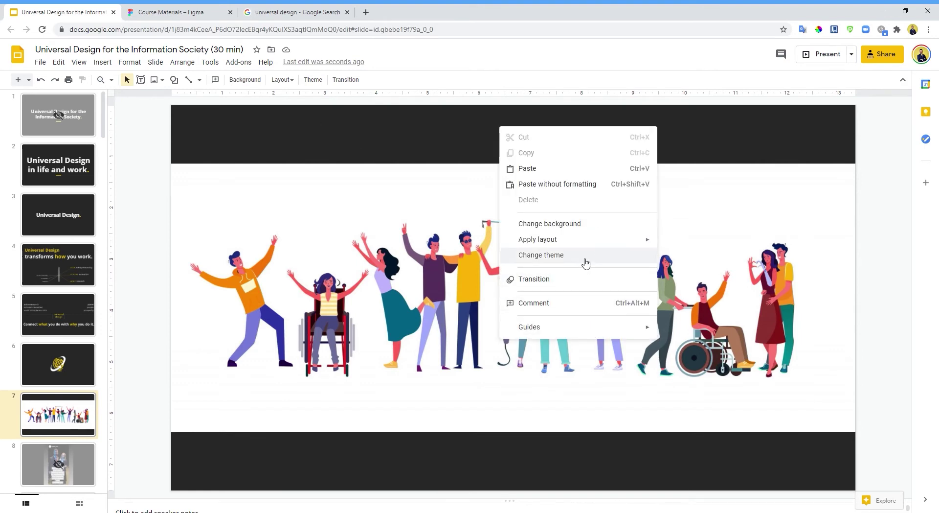
{"action": "left_click", "coordinate": [591, 227]}
{"action": "left_click", "coordinate": [545, 249]}
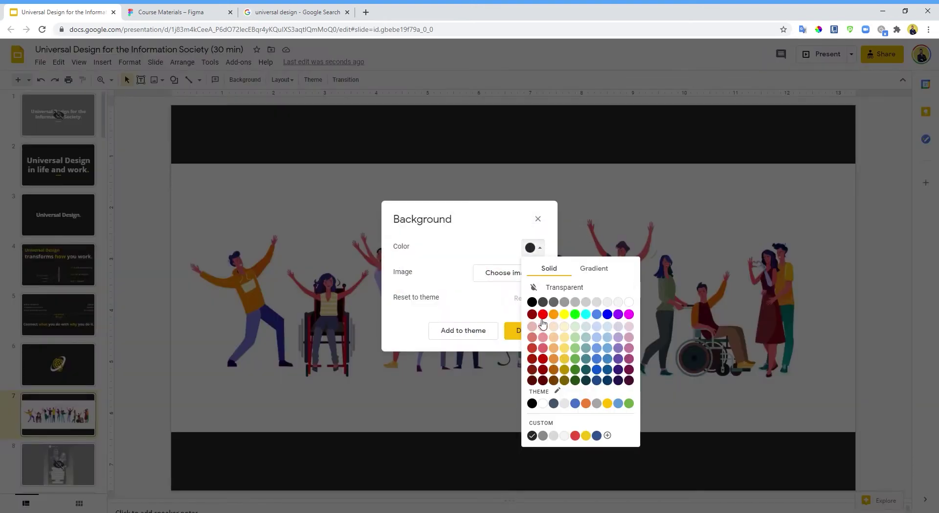
{"action": "left_click", "coordinate": [583, 289]}
{"action": "left_click", "coordinate": [532, 331]}
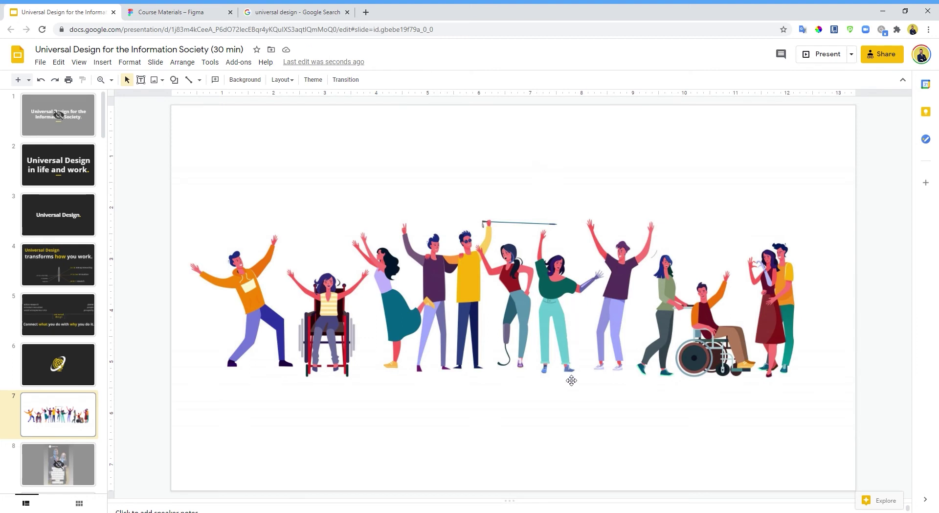
{"action": "left_click", "coordinate": [303, 11]}
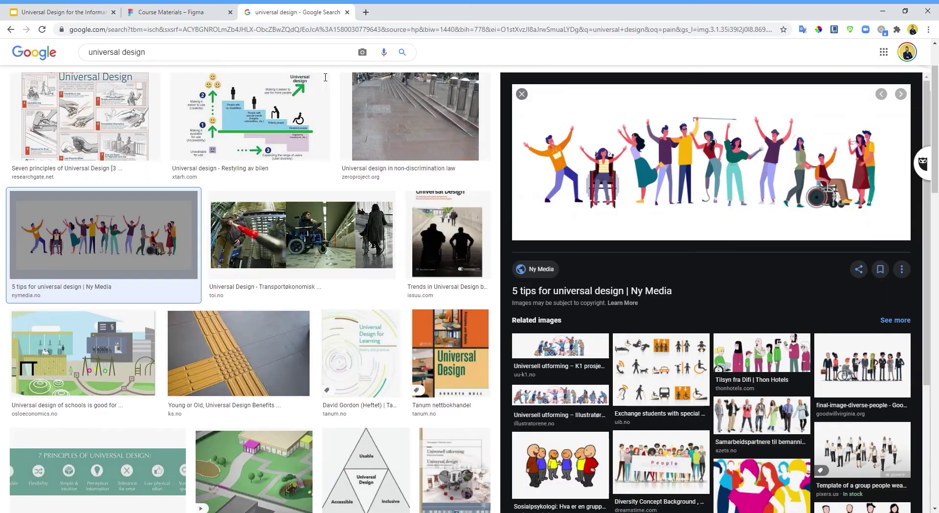
{"action": "left_click", "coordinate": [256, 142]}
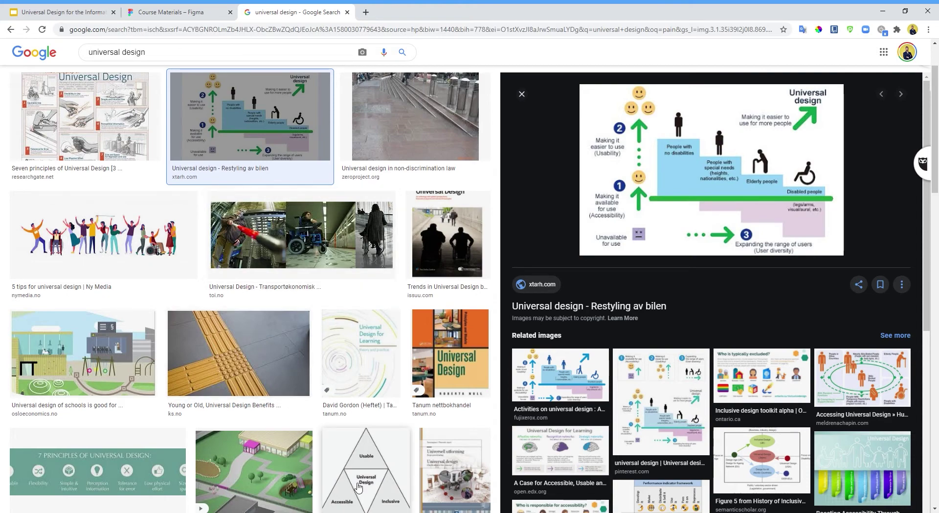
{"action": "left_click", "coordinate": [441, 342]}
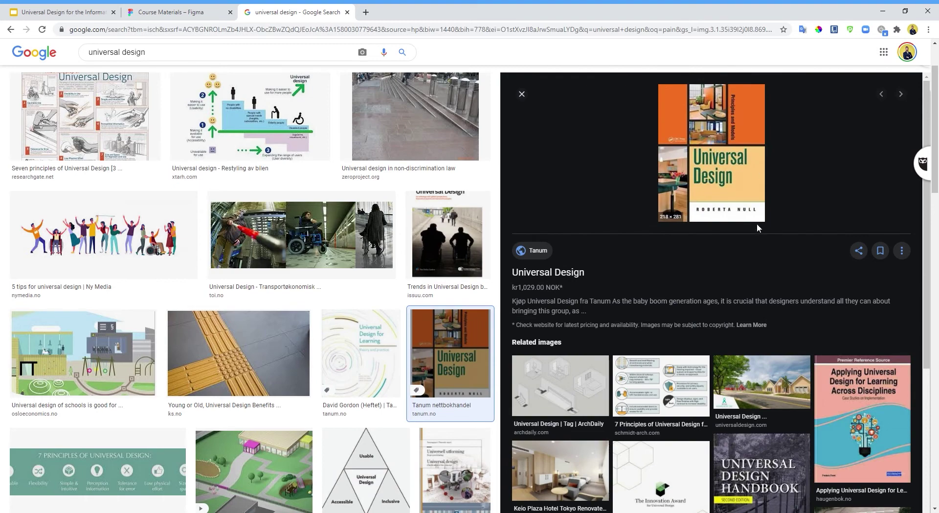
{"action": "left_click", "coordinate": [63, 11]}
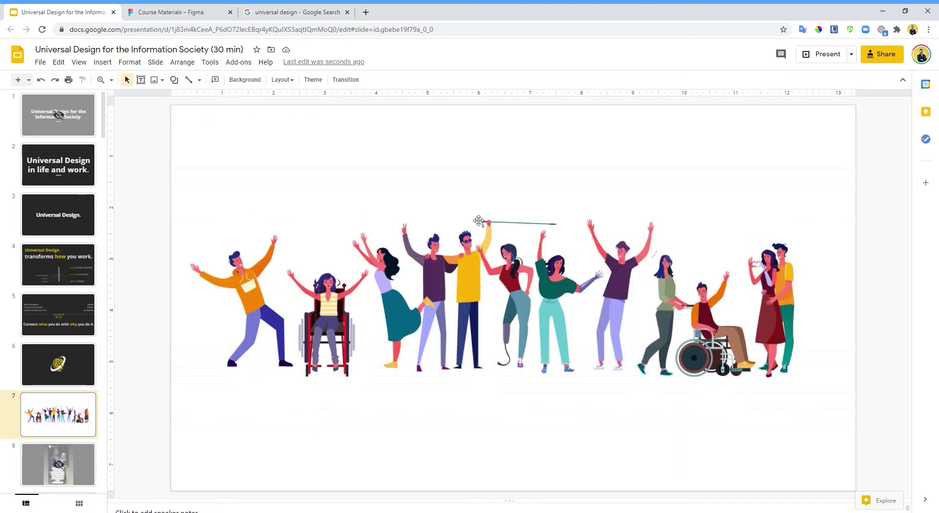
Swap the illustration for the pasted Universal Design book cover, centred and enlarged
{"action": "key", "text": "Delete"}
{"action": "key", "text": "ctrl+v"}
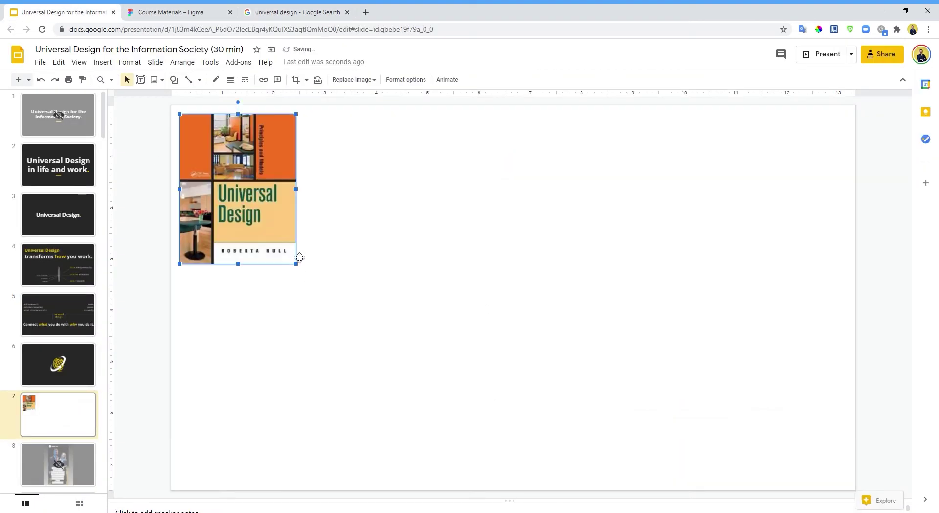
{"action": "left_click_drag", "start_coordinate": [243, 186], "coordinate": [519, 295]}
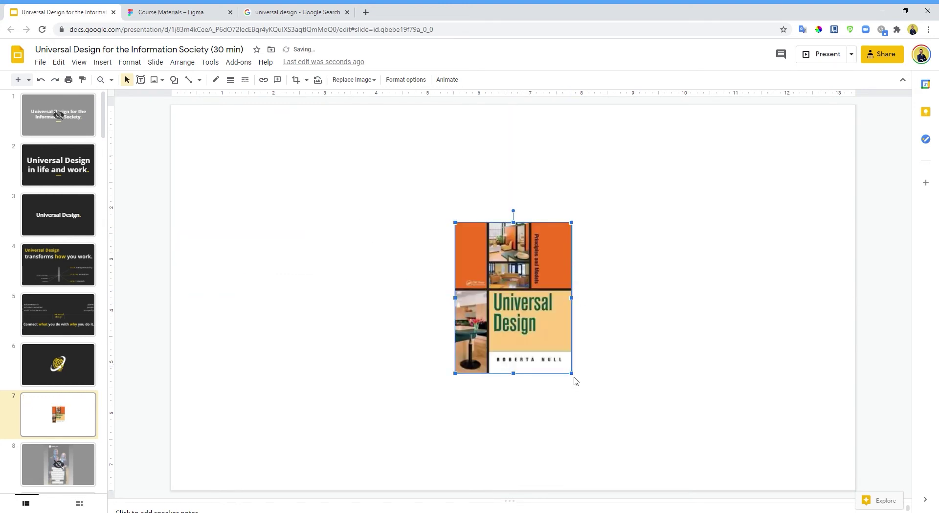
{"action": "left_click_drag", "start_coordinate": [573, 374], "coordinate": [588, 406]}
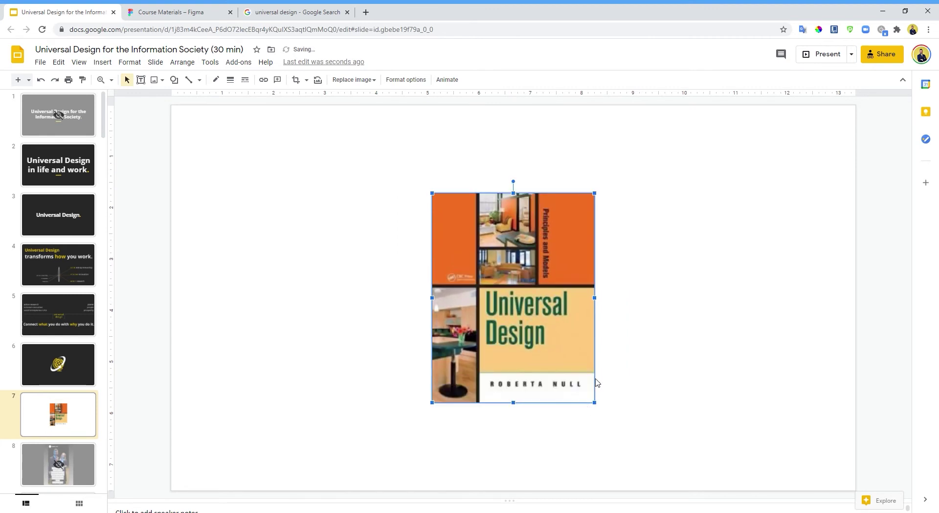
{"action": "left_click", "coordinate": [679, 294]}
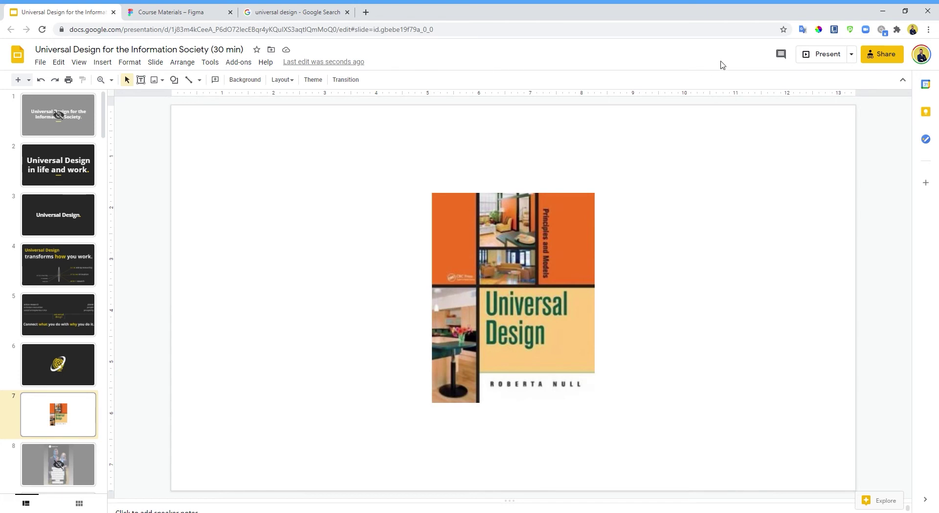
{"action": "left_click", "coordinate": [819, 29]}
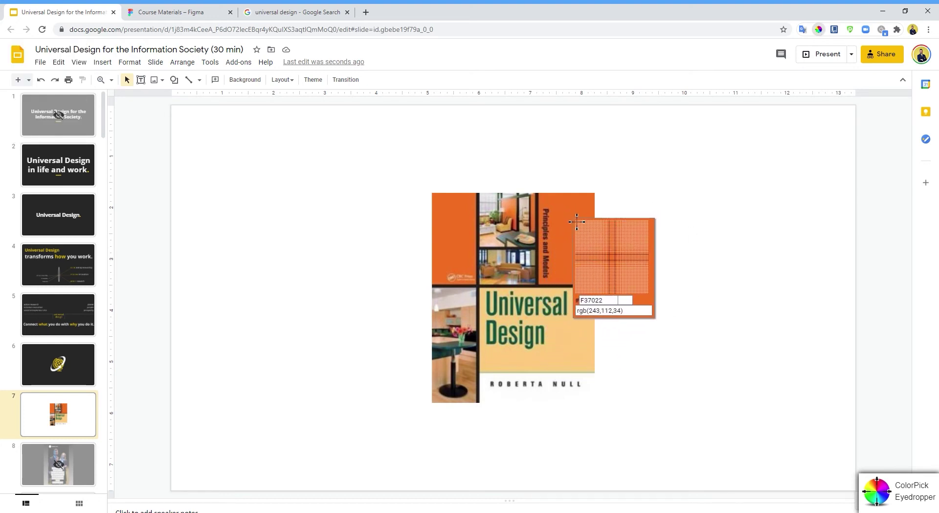
Sample the book cover's orange with the eyedropper and copy its hex code F37022
{"action": "left_click", "coordinate": [577, 221]}
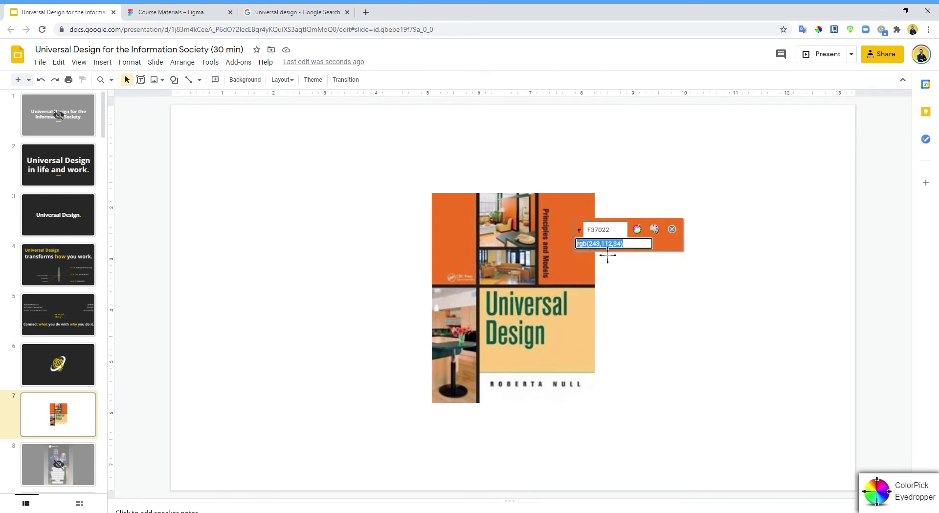
{"action": "left_click", "coordinate": [607, 235]}
{"action": "left_click_drag", "start_coordinate": [621, 233], "coordinate": [588, 231]}
{"action": "left_click", "coordinate": [616, 233]}
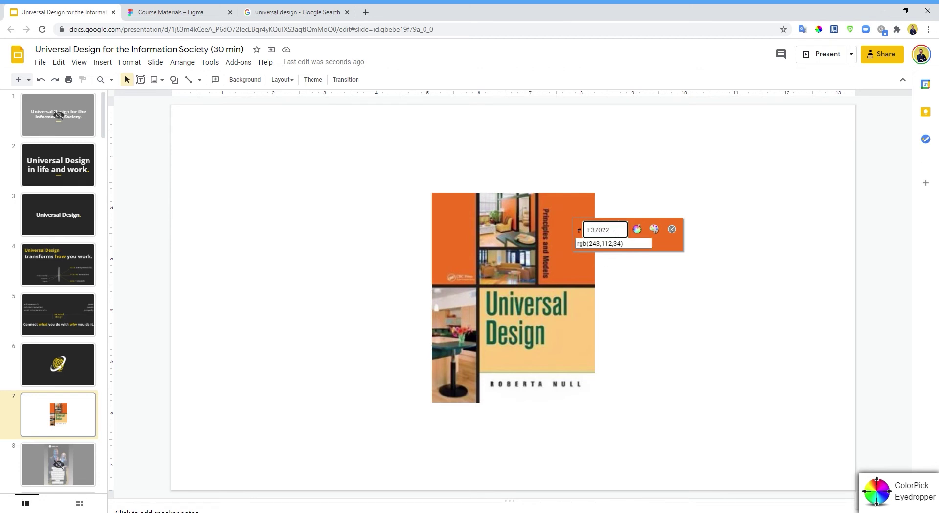
{"action": "left_click", "coordinate": [628, 284]}
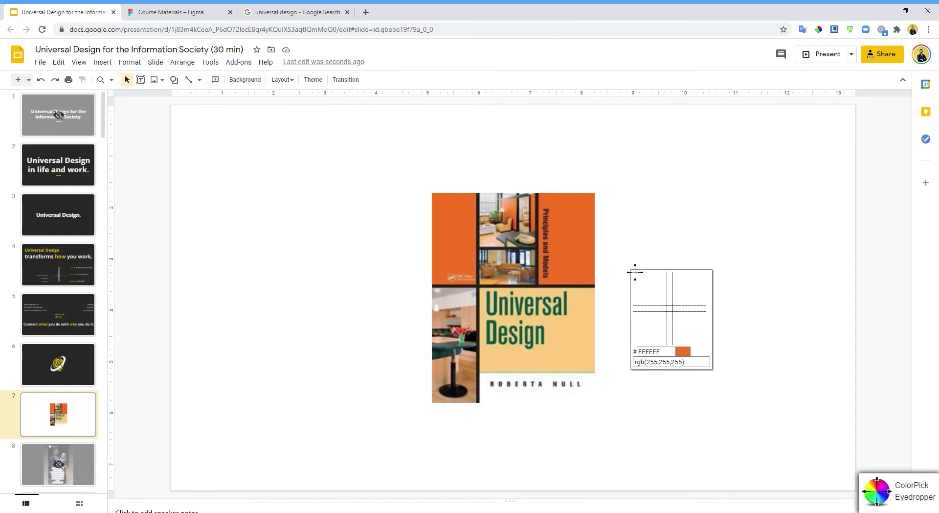
{"action": "key", "text": "Escape"}
Set slide 7's background to the custom colour f37022
{"action": "right_click", "coordinate": [629, 176]}
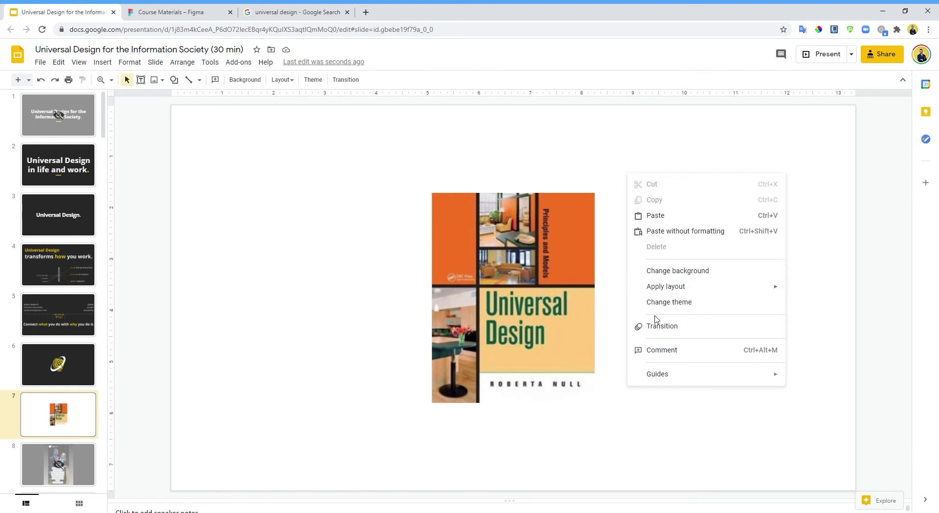
{"action": "left_click", "coordinate": [658, 274]}
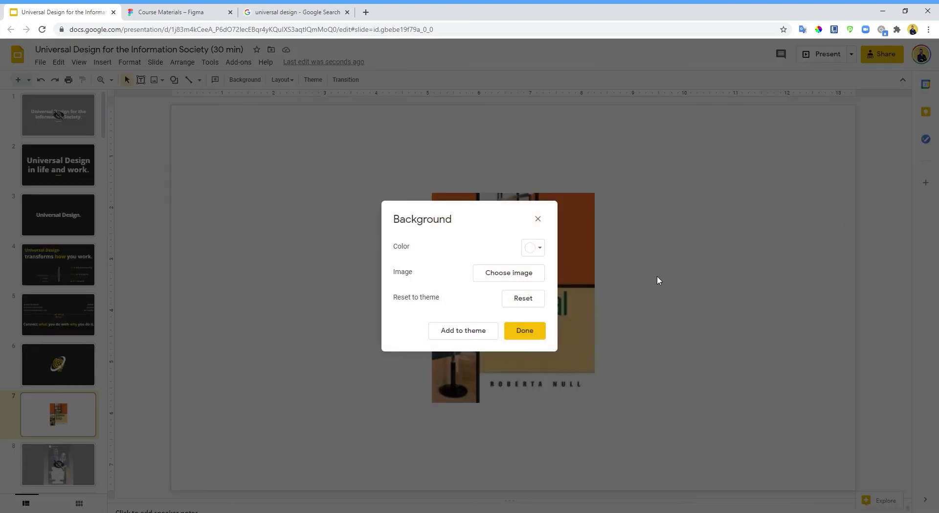
{"action": "left_click", "coordinate": [540, 248]}
{"action": "left_click", "coordinate": [565, 424]}
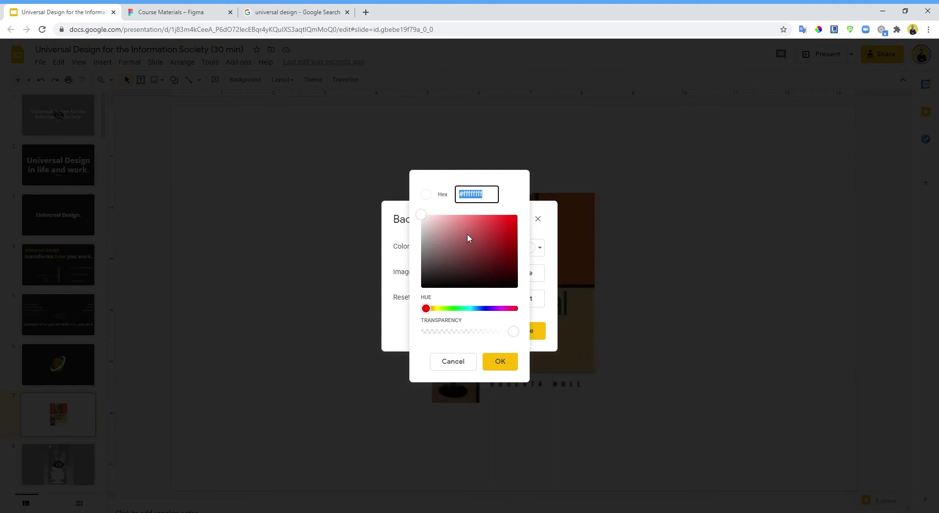
{"action": "type", "text": "f37022"}
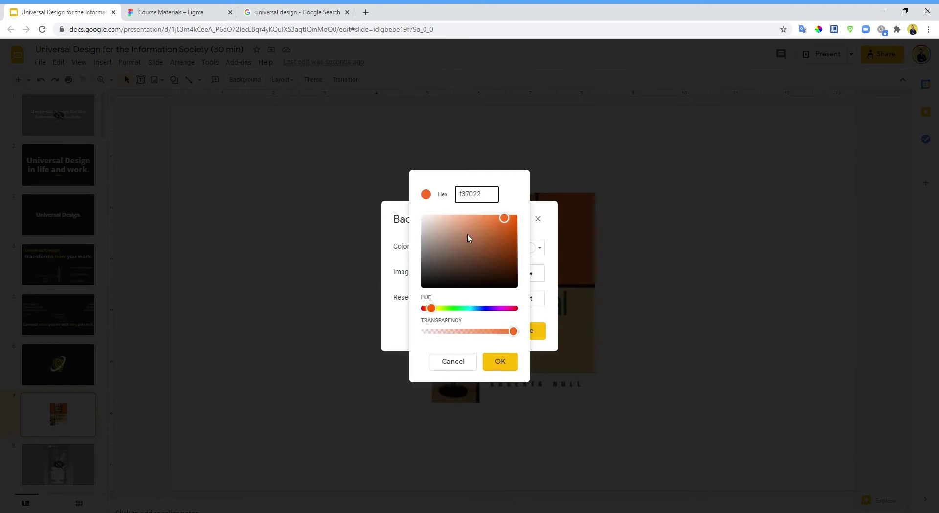
{"action": "left_click", "coordinate": [497, 362]}
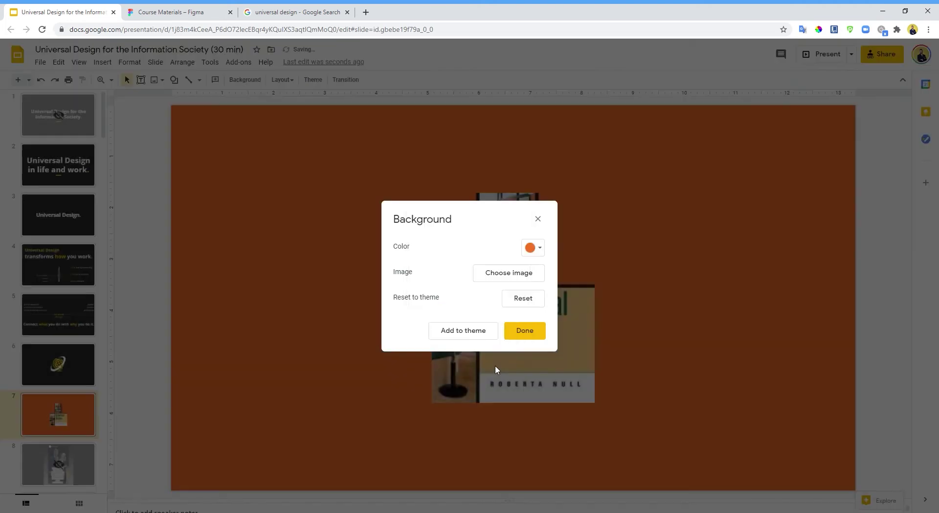
{"action": "left_click", "coordinate": [525, 335]}
{"action": "left_click", "coordinate": [585, 289]}
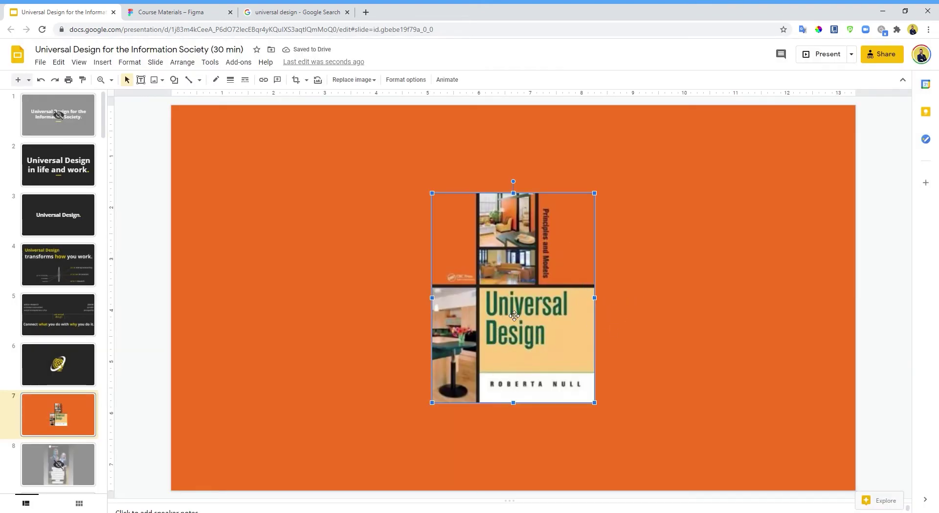
{"action": "left_click", "coordinate": [577, 191]}
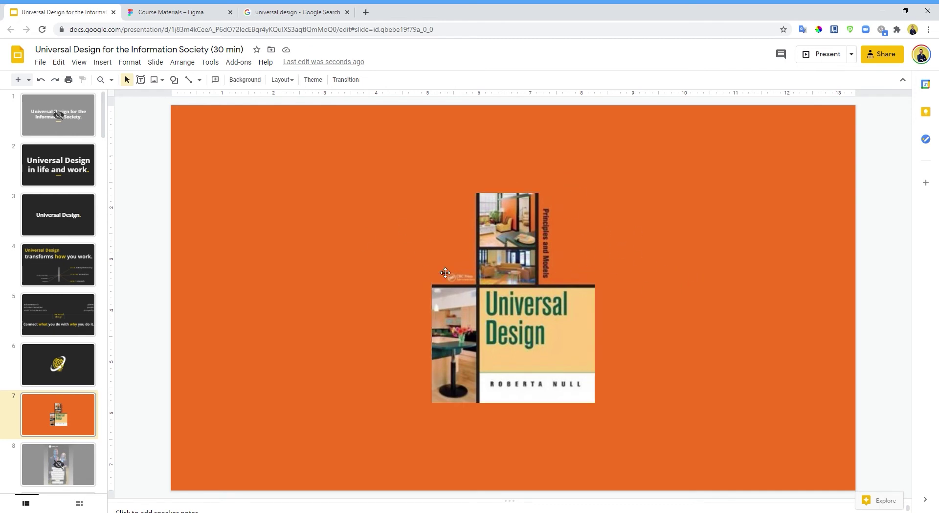
Delete the book-cover image from slide 7
{"action": "left_click", "coordinate": [468, 250]}
{"action": "right_click", "coordinate": [464, 248]}
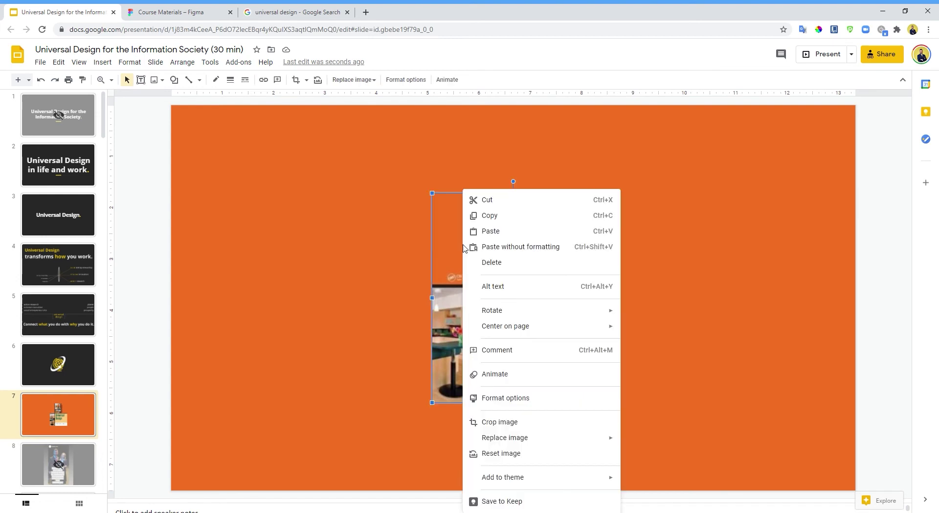
{"action": "left_click", "coordinate": [371, 388]}
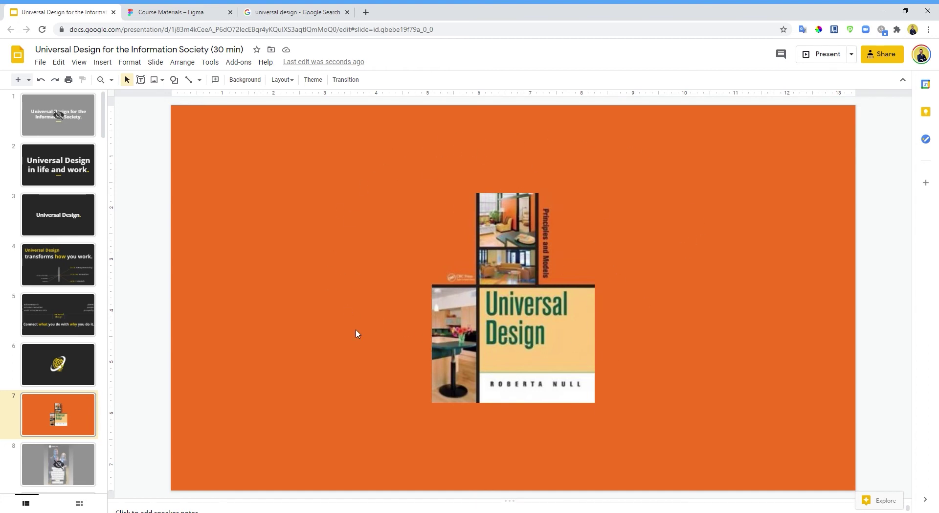
{"action": "left_click", "coordinate": [524, 288]}
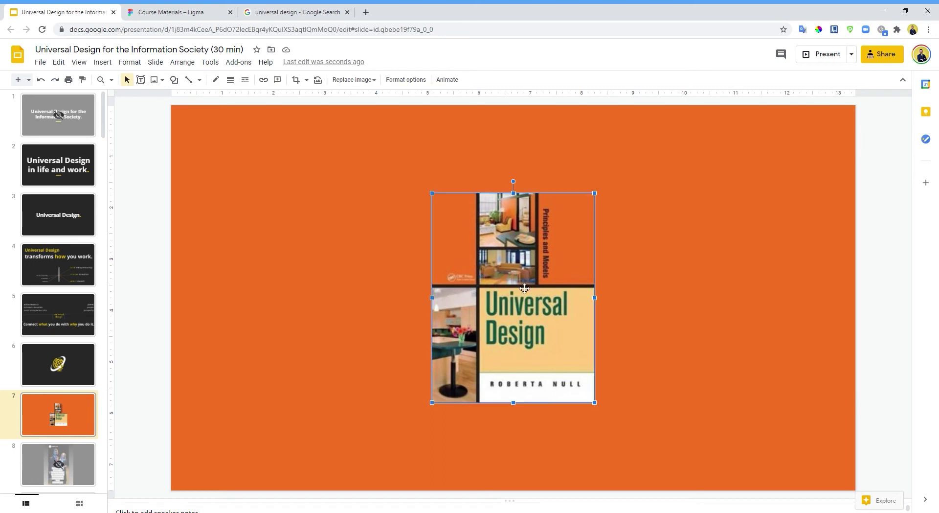
{"action": "key", "text": "Delete"}
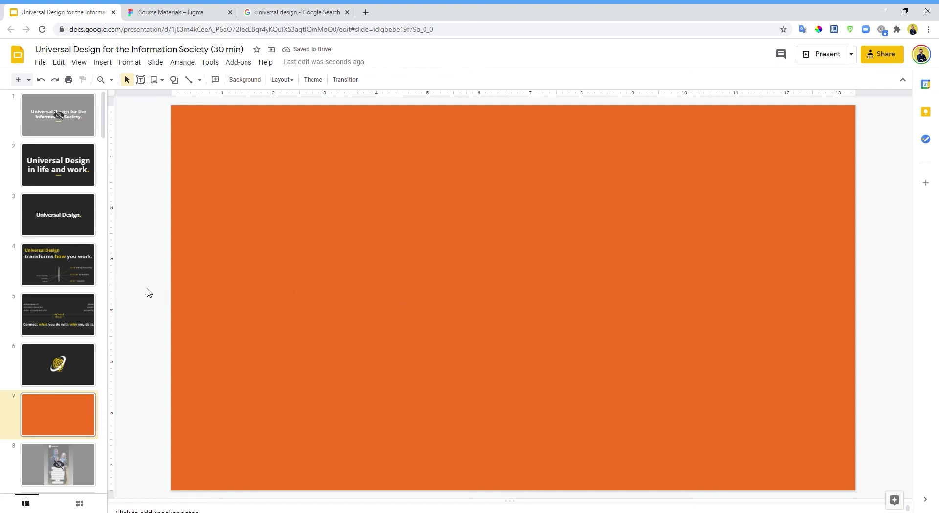
Delete the now-empty orange slide 7 from the deck
{"action": "scroll", "coordinate": [47, 300], "scroll_direction": "down", "scroll_amount": 1}
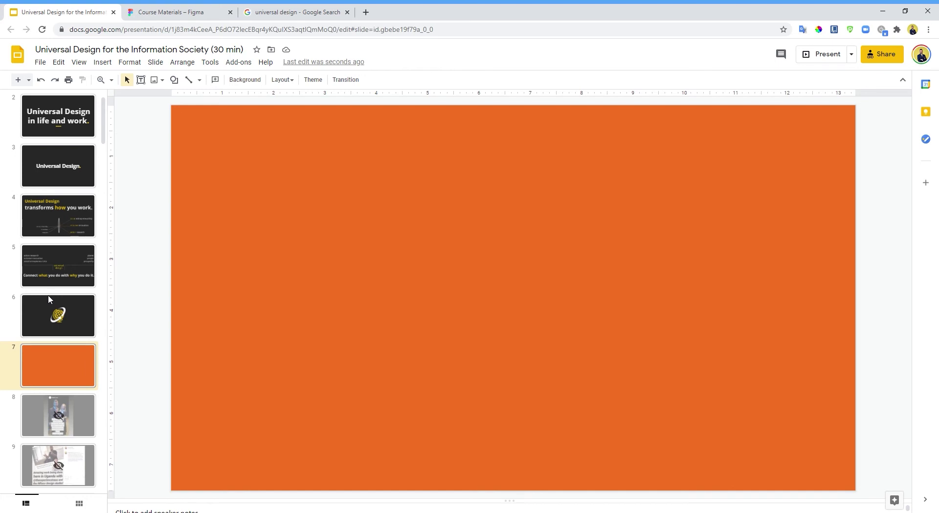
{"action": "scroll", "coordinate": [48, 299], "scroll_direction": "down", "scroll_amount": 1}
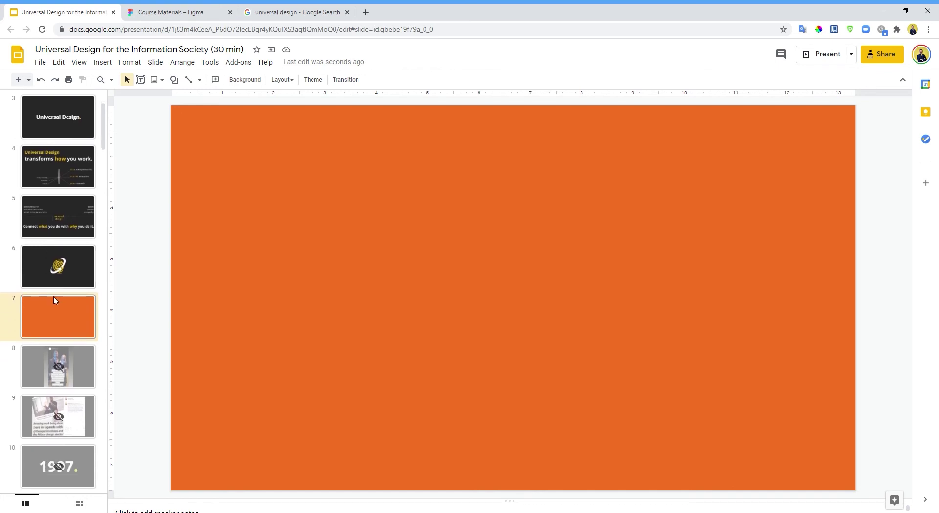
{"action": "key", "text": "Delete"}
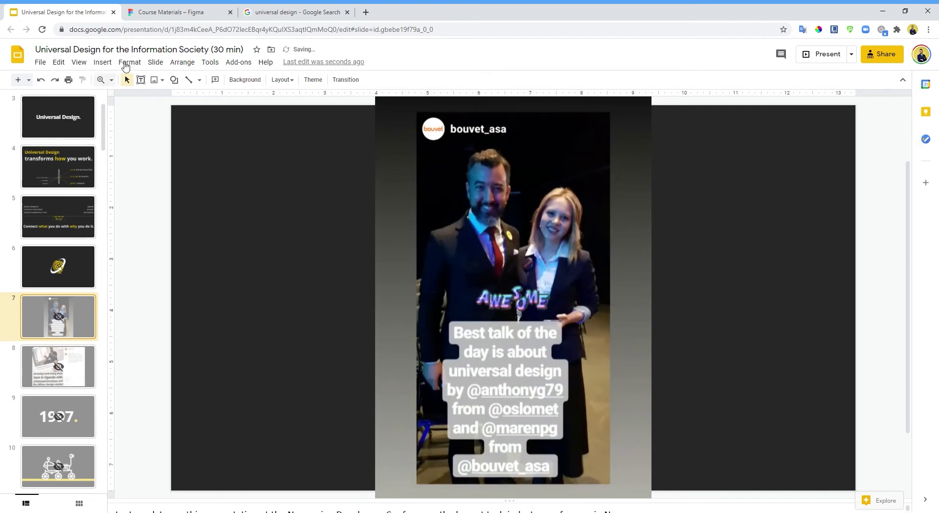
{"action": "left_click", "coordinate": [164, 12]}
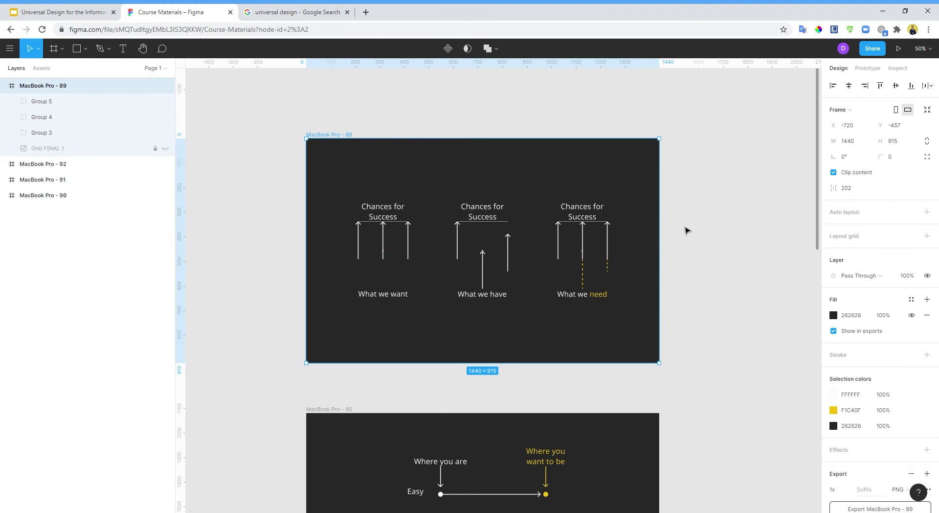
Pan the canvas to the MacBook Pro - 89 frame and show its Grid FINAL 1 layer
{"action": "scroll", "coordinate": [704, 293], "scroll_direction": "up", "scroll_amount": 4}
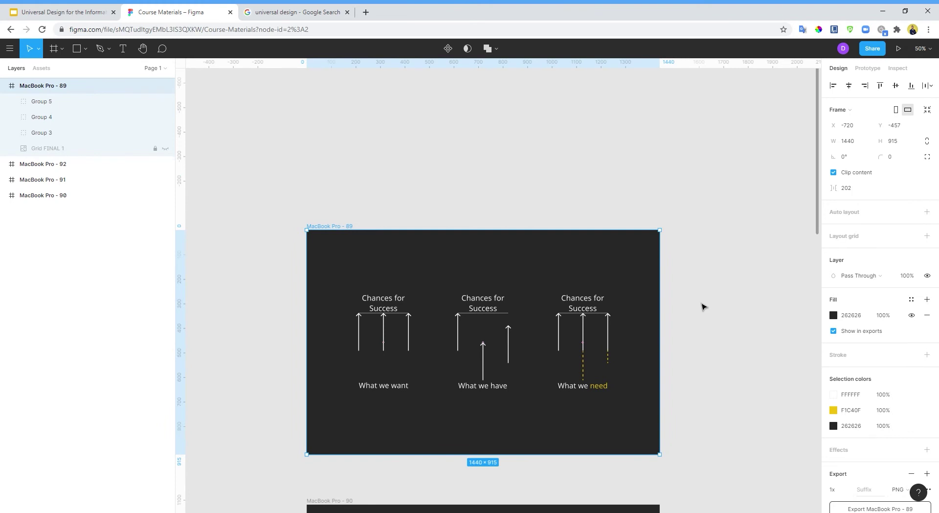
{"action": "scroll", "coordinate": [712, 293], "scroll_direction": "down", "scroll_amount": 3}
{"action": "scroll", "coordinate": [703, 333], "scroll_direction": "up", "scroll_amount": 1}
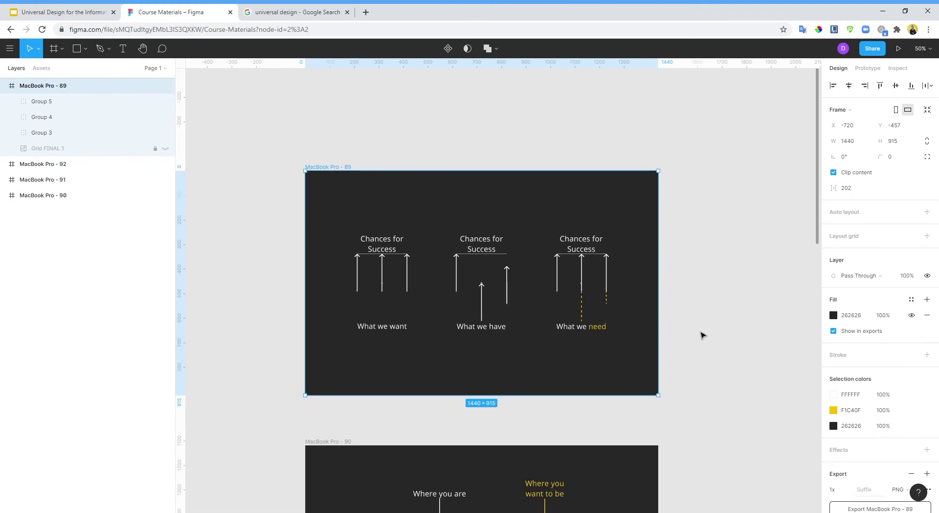
{"action": "scroll", "coordinate": [703, 337], "scroll_direction": "up", "scroll_amount": 1}
{"action": "scroll", "coordinate": [727, 327], "scroll_direction": "left", "scroll_amount": 2}
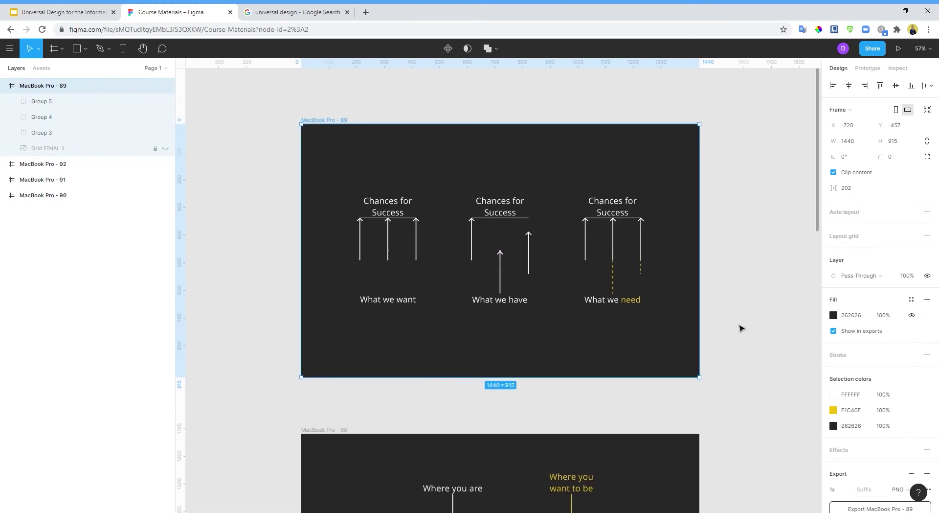
{"action": "scroll", "coordinate": [739, 328], "scroll_direction": "up", "scroll_amount": 2}
{"action": "left_click_drag", "start_coordinate": [739, 331], "coordinate": [754, 359]}
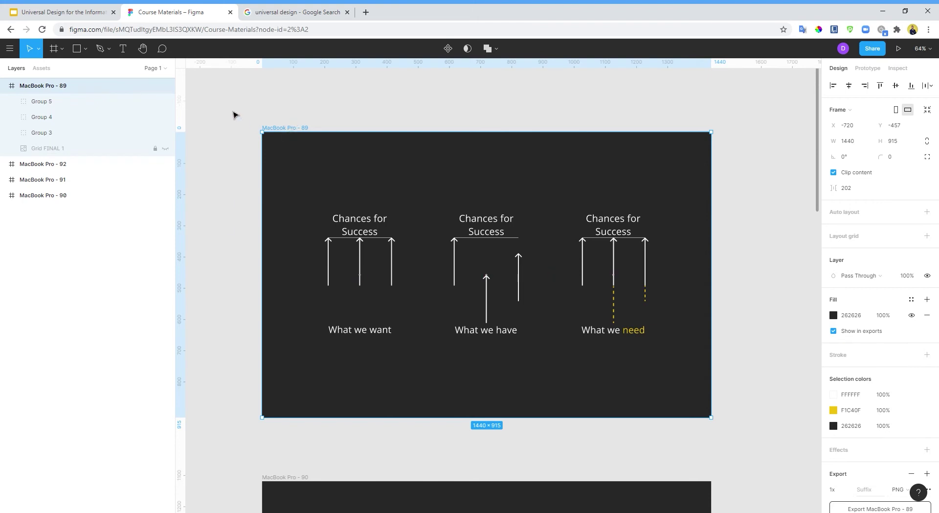
{"action": "scroll", "coordinate": [214, 211], "scroll_direction": "up", "scroll_amount": 3}
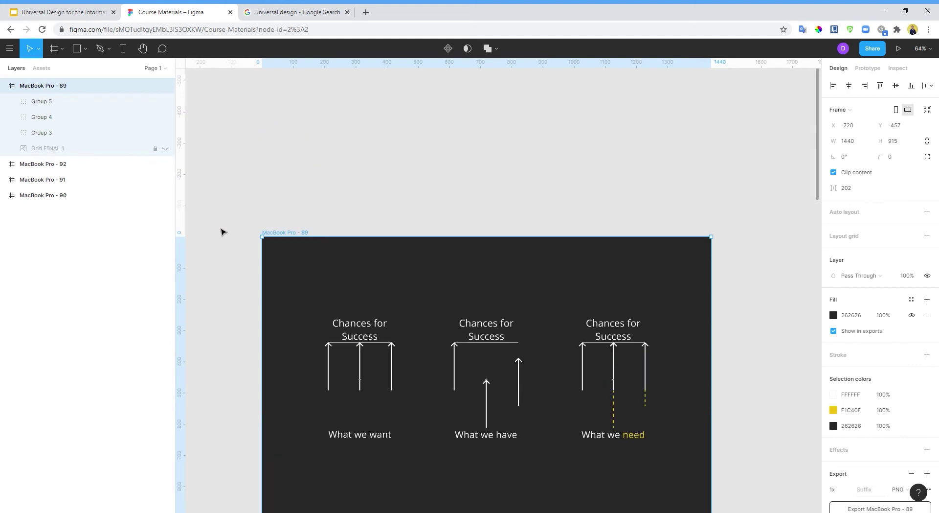
{"action": "scroll", "coordinate": [218, 231], "scroll_direction": "down", "scroll_amount": 1}
{"action": "left_click", "coordinate": [165, 148]}
Scroll down and select the MacBook Pro - 90 frame with the Easy/Medium/Hard paths
{"action": "scroll", "coordinate": [244, 230], "scroll_direction": "down", "scroll_amount": 2}
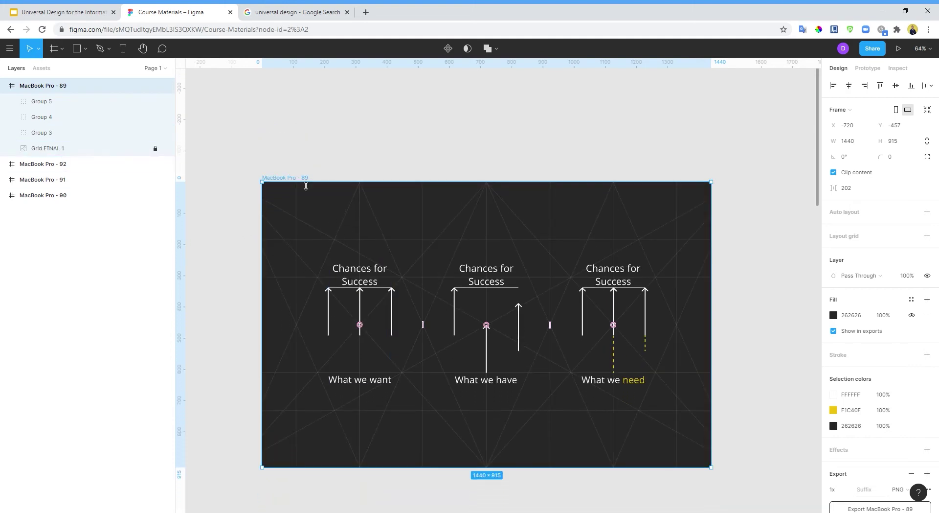
{"action": "scroll", "coordinate": [237, 228], "scroll_direction": "down", "scroll_amount": 2}
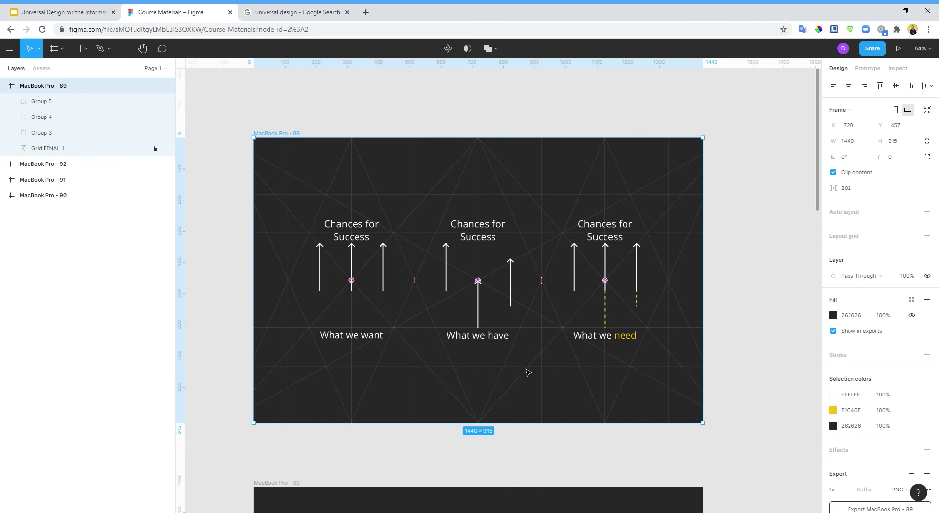
{"action": "left_click", "coordinate": [227, 277]}
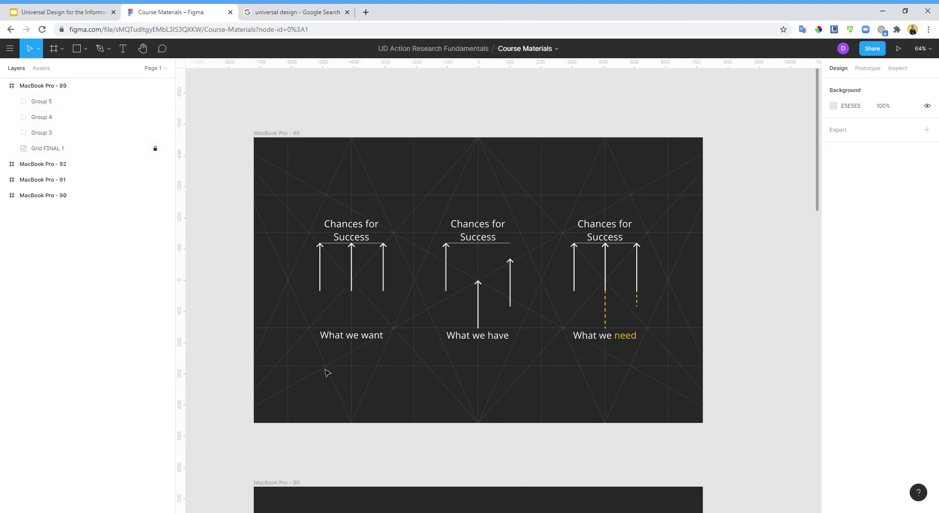
{"action": "scroll", "coordinate": [226, 341], "scroll_direction": "down", "scroll_amount": 5}
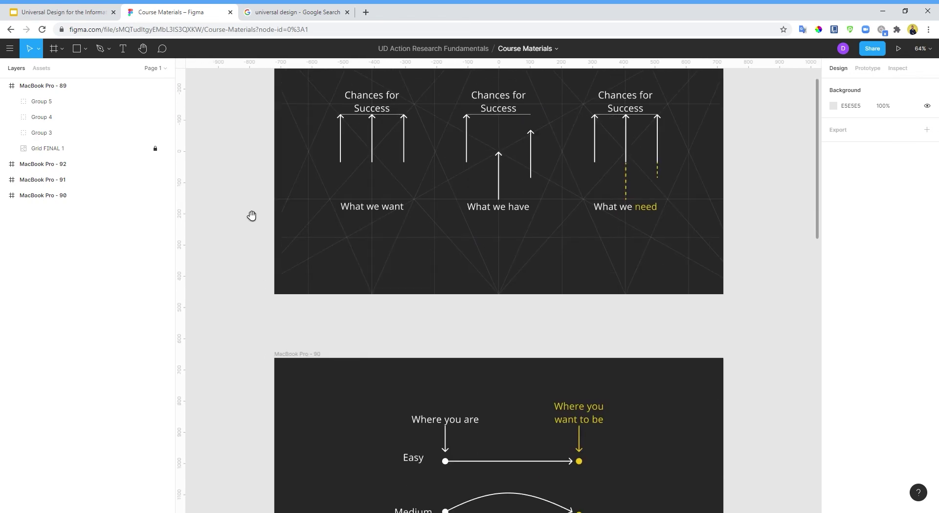
{"action": "left_click", "coordinate": [73, 195]}
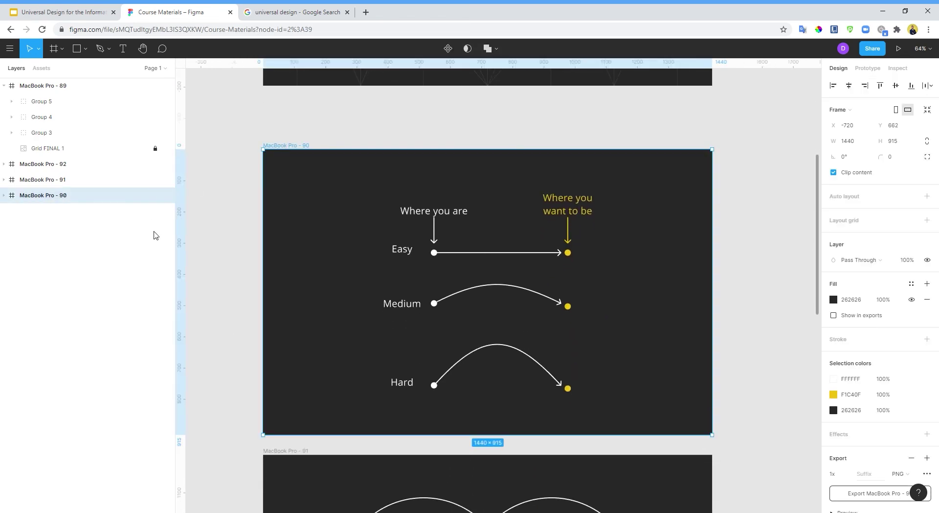
Turn on MacBook Pro - 90's Grid FINAL 1 overlay, then scroll down to the Accessibility/Usability frame
{"action": "left_click", "coordinate": [5, 195]}
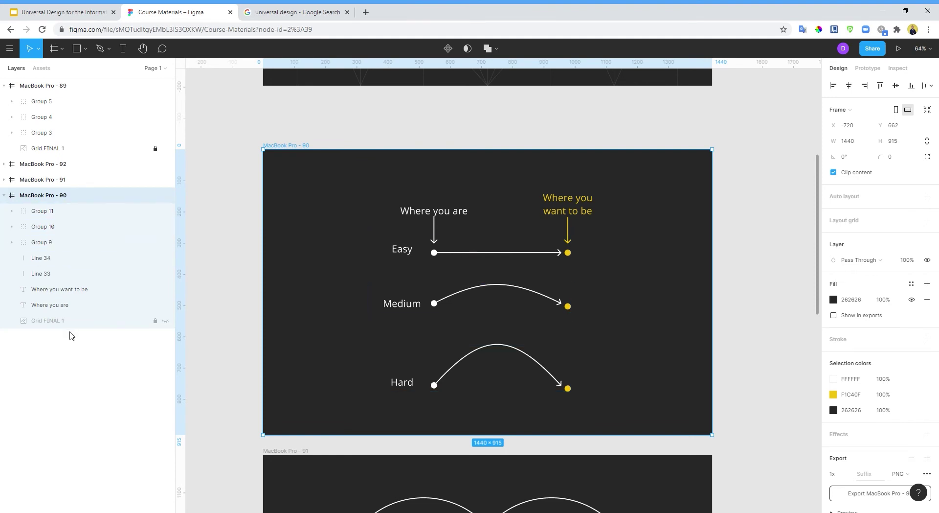
{"action": "left_click", "coordinate": [166, 321]}
{"action": "scroll", "coordinate": [210, 274], "scroll_direction": "down", "scroll_amount": 3}
{"action": "scroll", "coordinate": [228, 218], "scroll_direction": "down", "scroll_amount": 3}
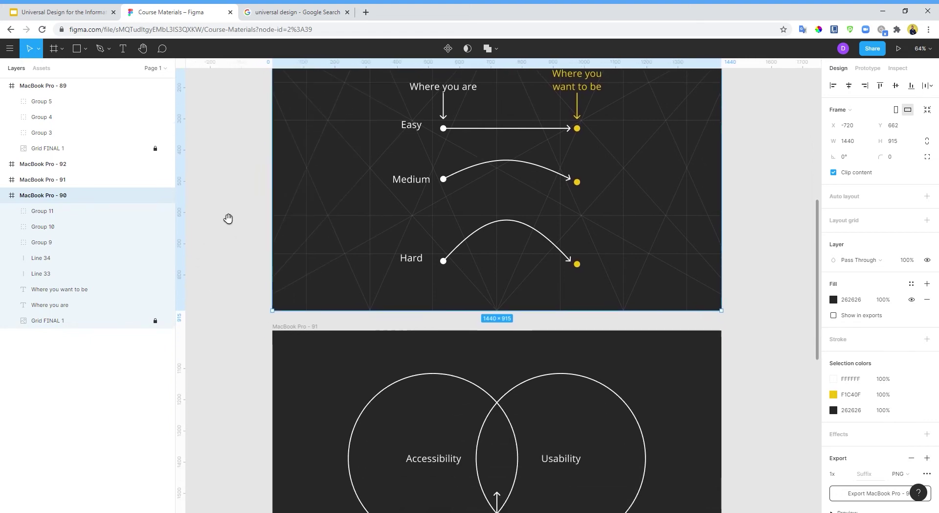
{"action": "scroll", "coordinate": [229, 225], "scroll_direction": "down", "scroll_amount": 5}
{"action": "scroll", "coordinate": [210, 275], "scroll_direction": "down", "scroll_amount": 2}
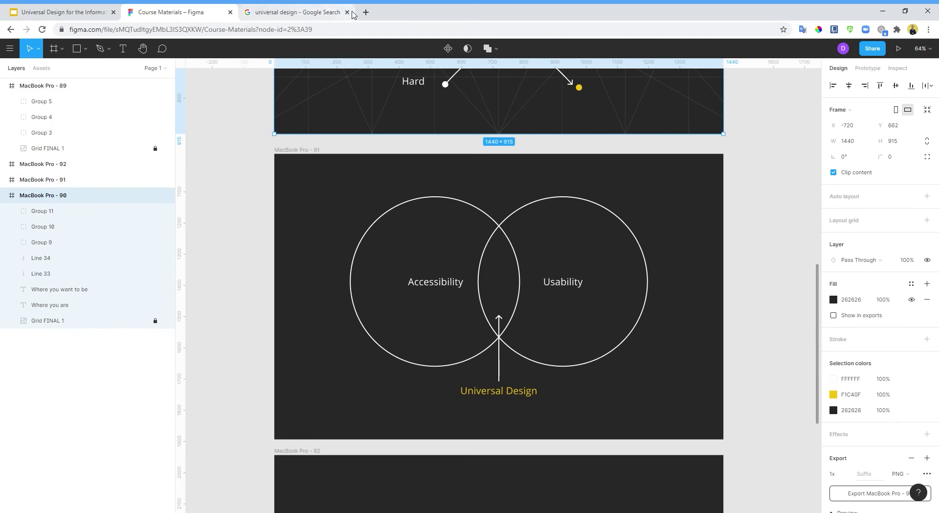
{"action": "left_click", "coordinate": [325, 7]}
Go to the Noun Project website (thenounproject.com) from the address bar
{"action": "left_click", "coordinate": [335, 31]}
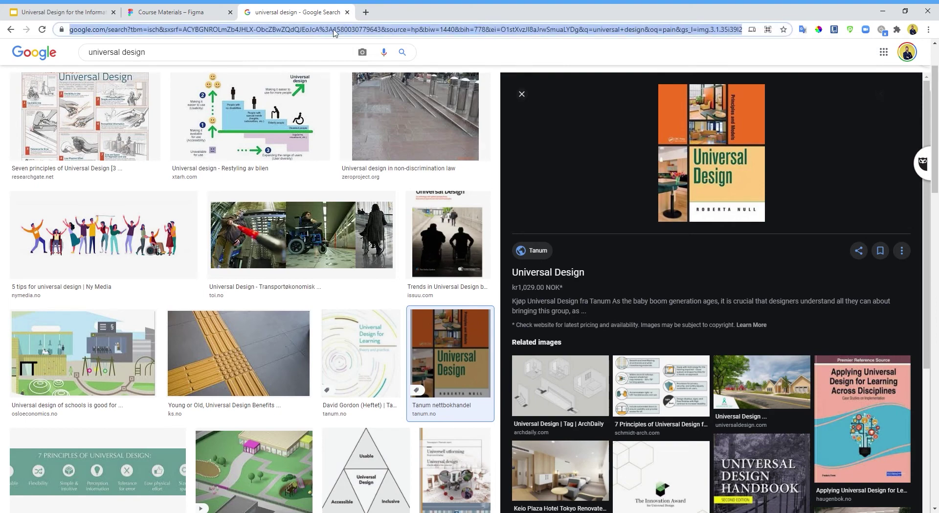
{"action": "type", "text": "noun"}
{"action": "key", "text": "Down"}
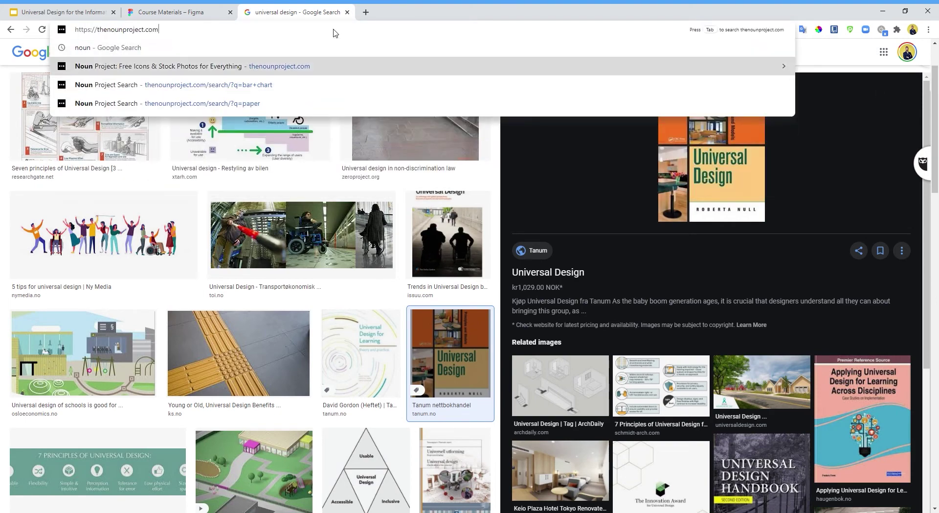
{"action": "key", "text": "Down"}
{"action": "key", "text": "Up"}
{"action": "key", "text": "Return"}
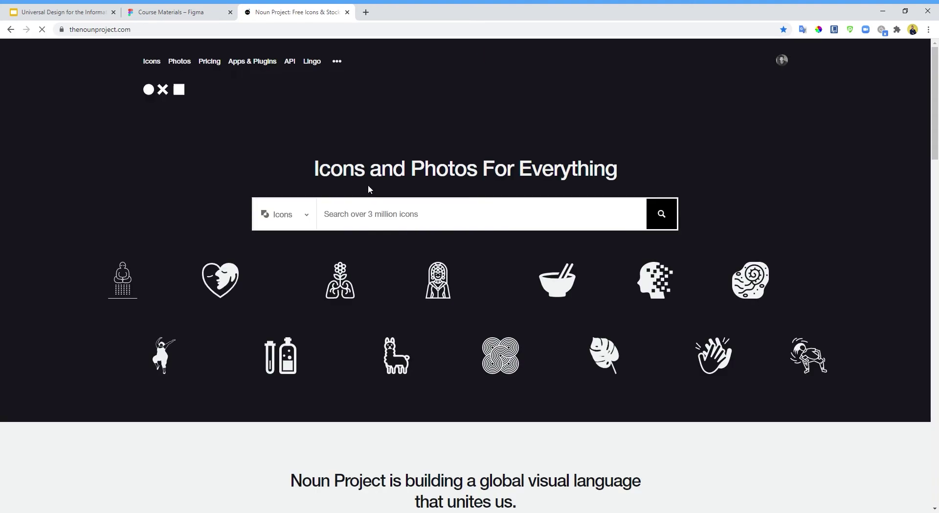
Search icons for 'design' and open the crossed wrench-and-pencil icon's download details
{"action": "left_click", "coordinate": [362, 222]}
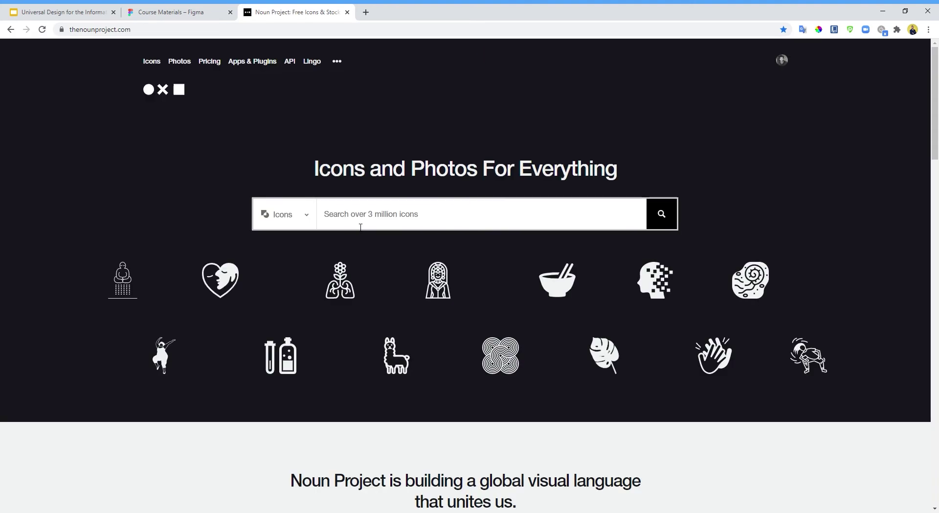
{"action": "type", "text": "design"}
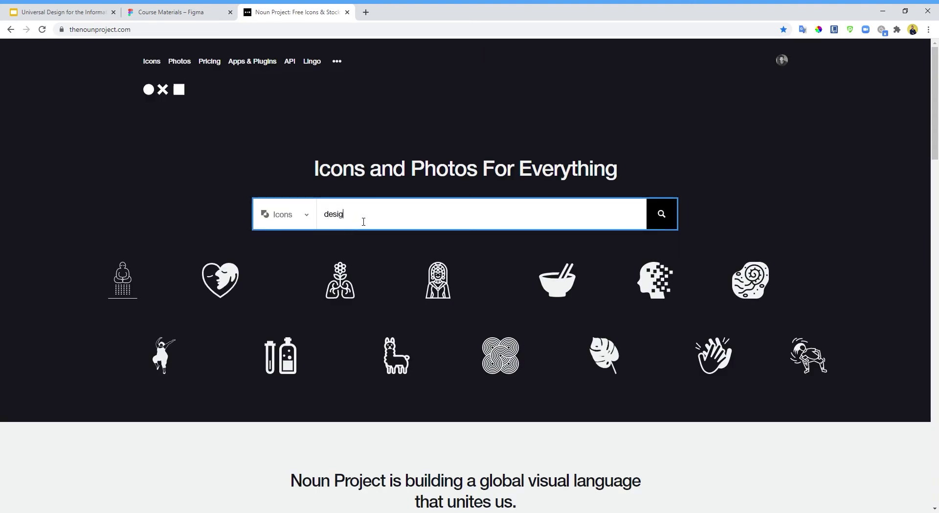
{"action": "key", "text": "Return"}
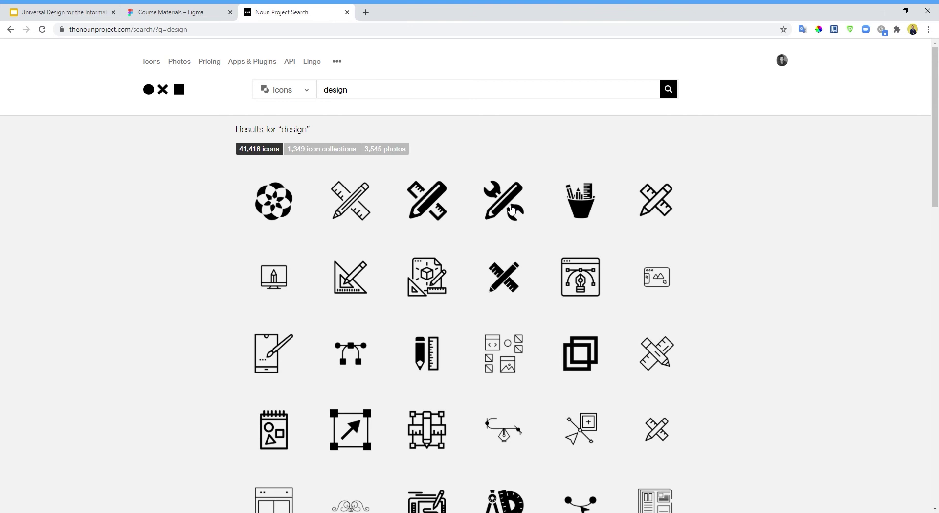
{"action": "left_click", "coordinate": [512, 209]}
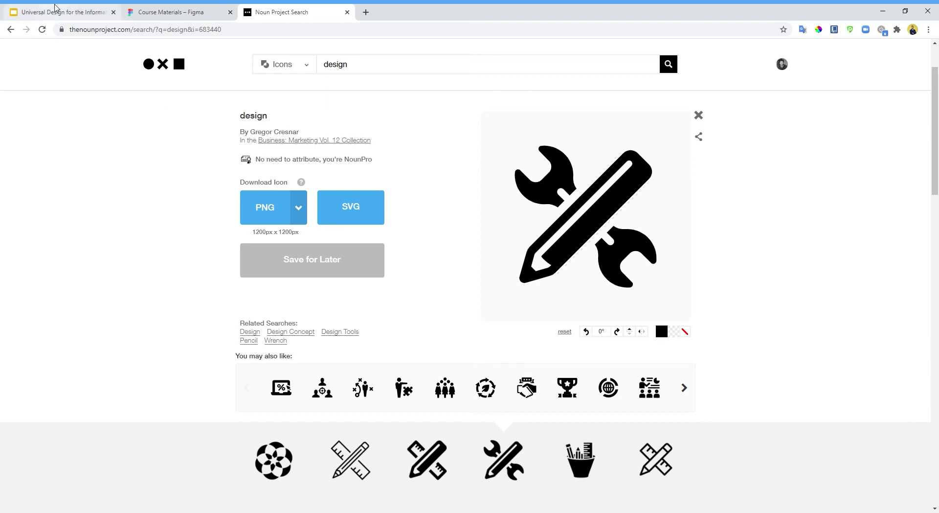
{"action": "left_click", "coordinate": [55, 8]}
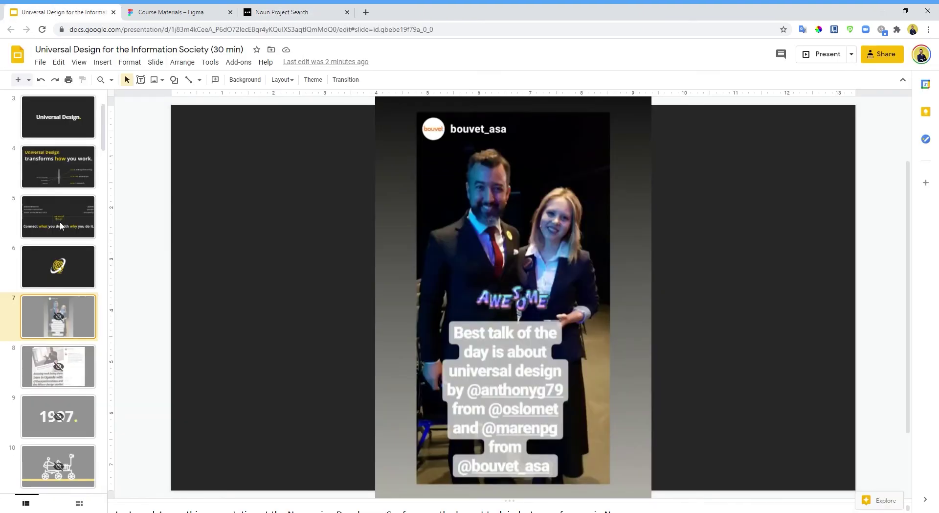
{"action": "left_click", "coordinate": [67, 253]}
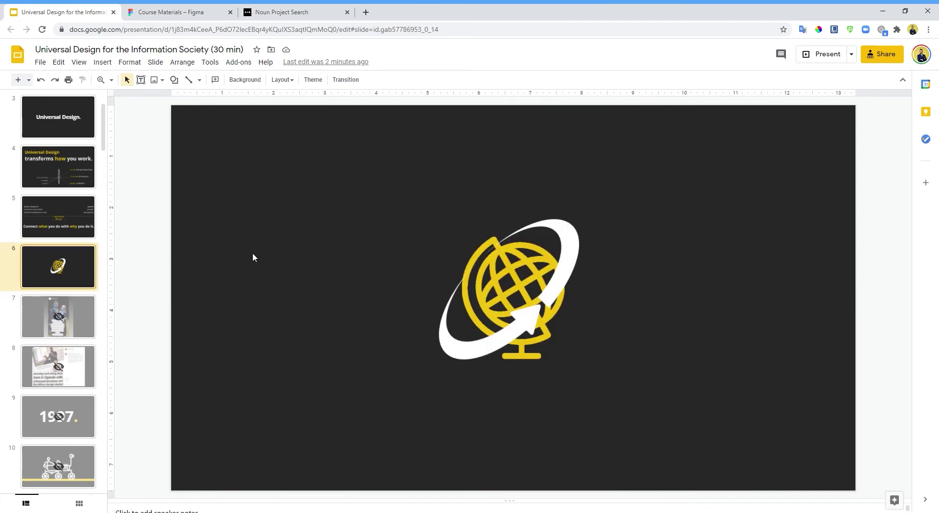
{"action": "left_click", "coordinate": [286, 11]}
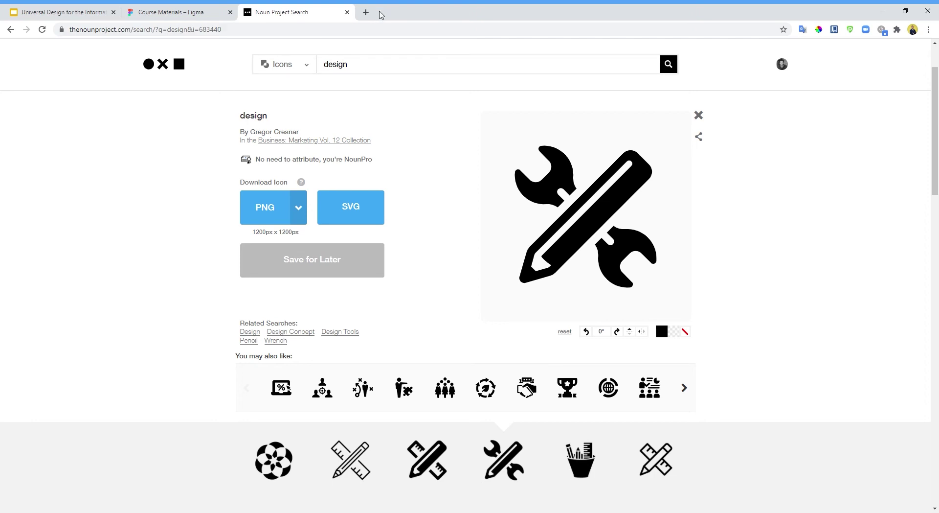
Open Unsplash (unsplash.com) in a new browser tab and look over its home page
{"action": "left_click", "coordinate": [366, 12]}
{"action": "type", "text": "unspl"}
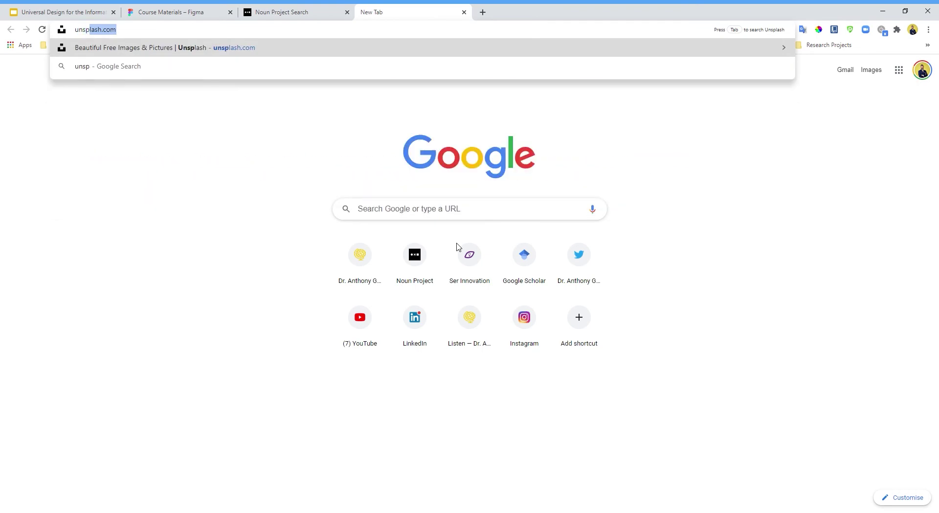
{"action": "type", "text": "a"}
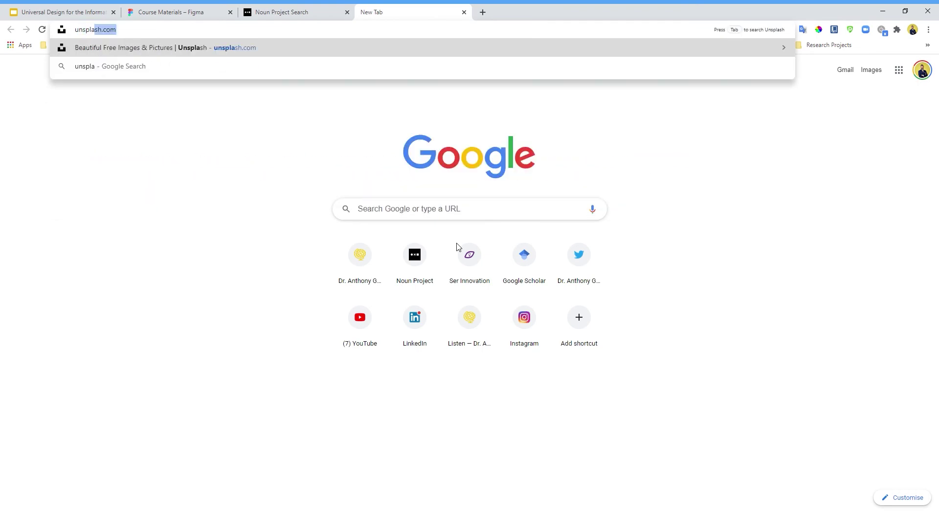
{"action": "key", "text": "Return"}
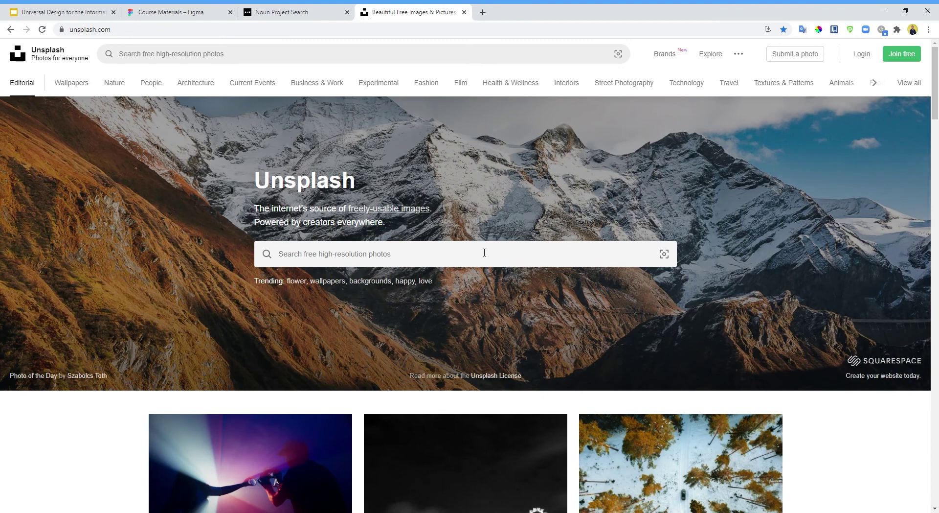
{"action": "scroll", "coordinate": [436, 292], "scroll_direction": "down", "scroll_amount": 3}
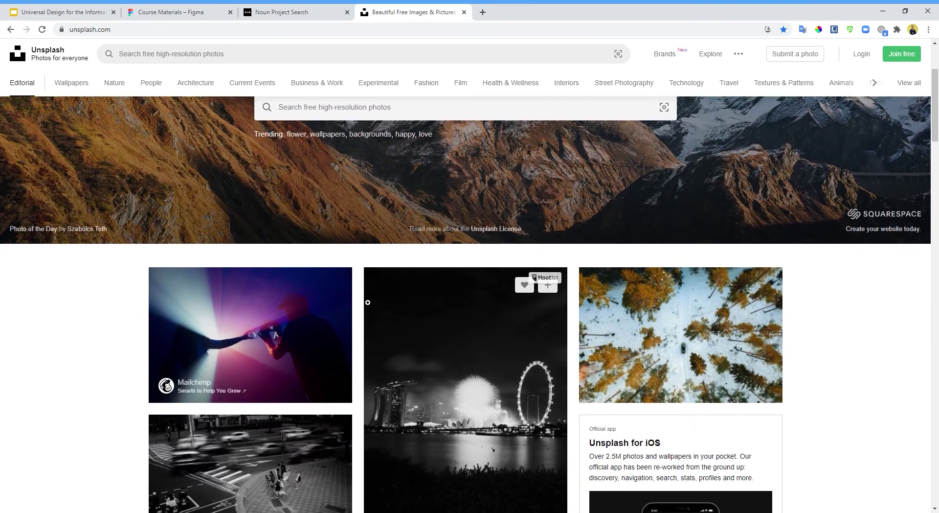
{"action": "scroll", "coordinate": [87, 370], "scroll_direction": "up", "scroll_amount": 3}
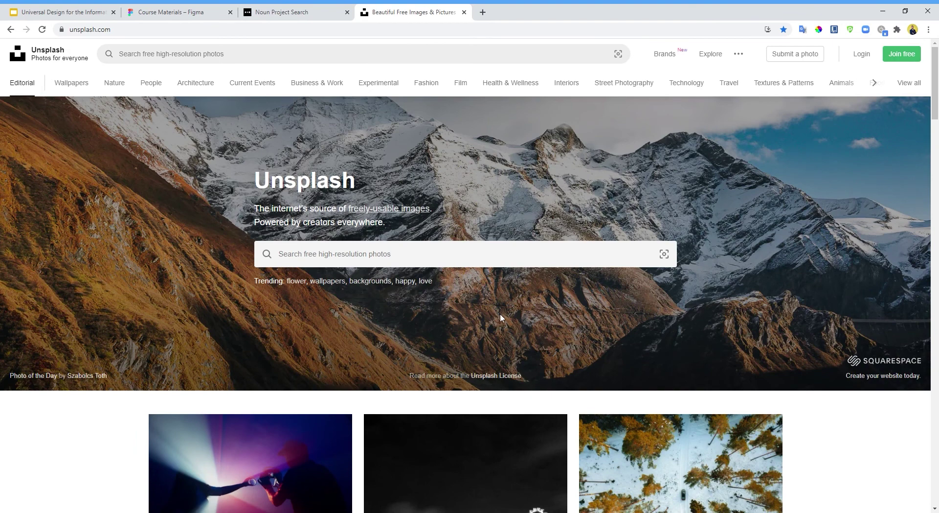
Browse the trending Flower Images collection, then go back to the Figma course materials
{"action": "left_click", "coordinate": [444, 262]}
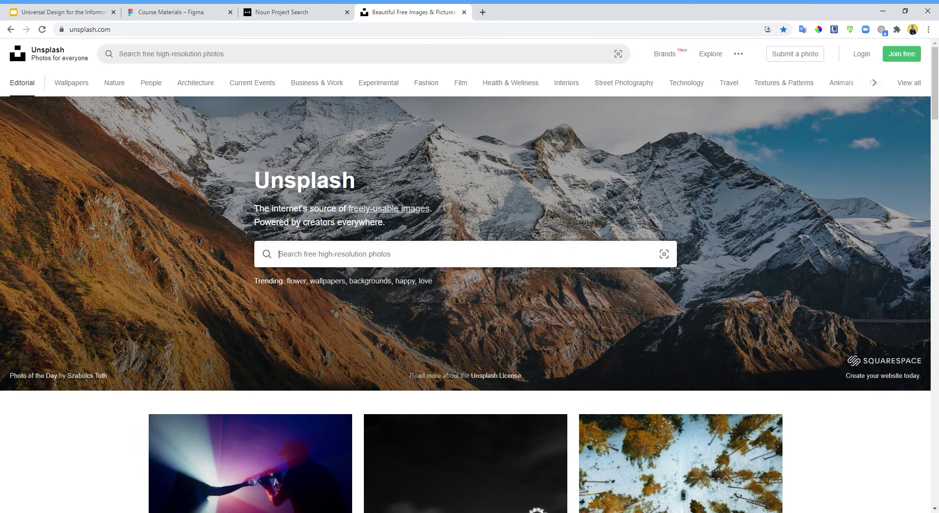
{"action": "left_click", "coordinate": [296, 280]}
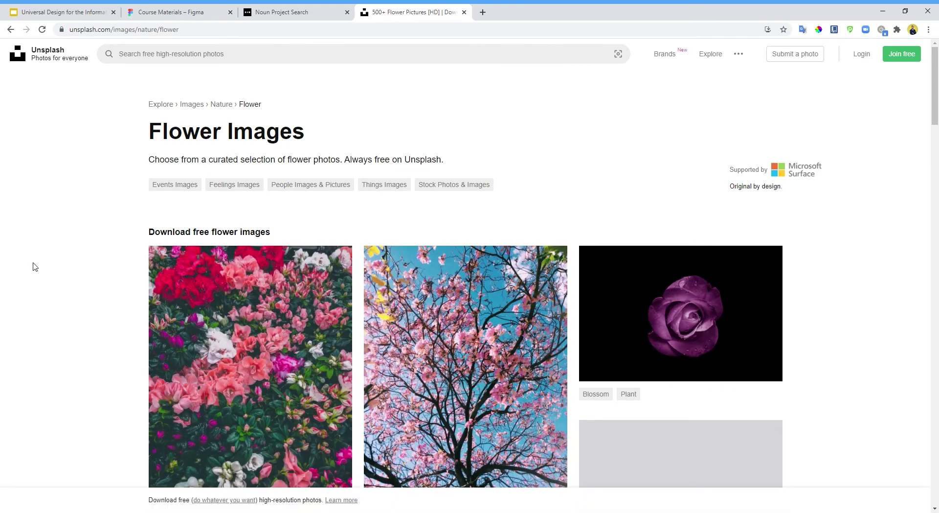
{"action": "scroll", "coordinate": [26, 266], "scroll_direction": "down", "scroll_amount": 4}
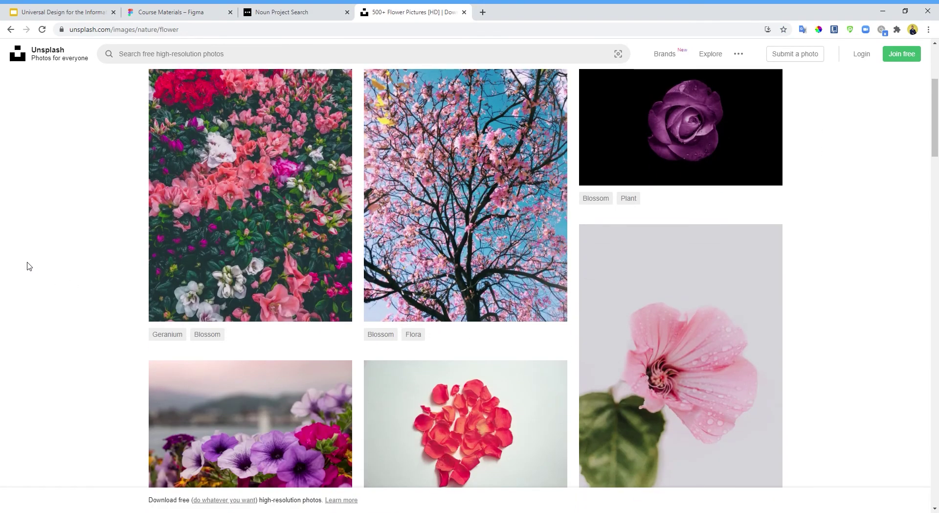
{"action": "scroll", "coordinate": [27, 266], "scroll_direction": "down", "scroll_amount": 5}
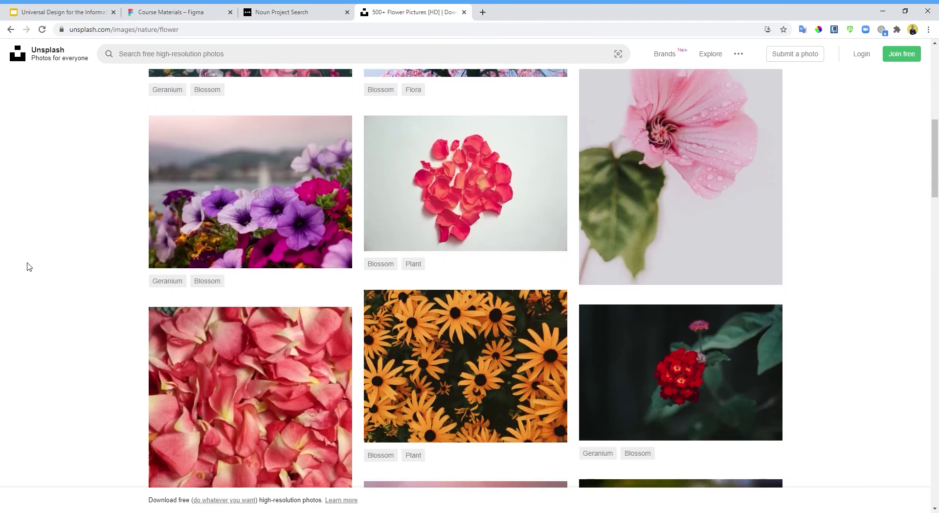
{"action": "scroll", "coordinate": [27, 266], "scroll_direction": "down", "scroll_amount": 3}
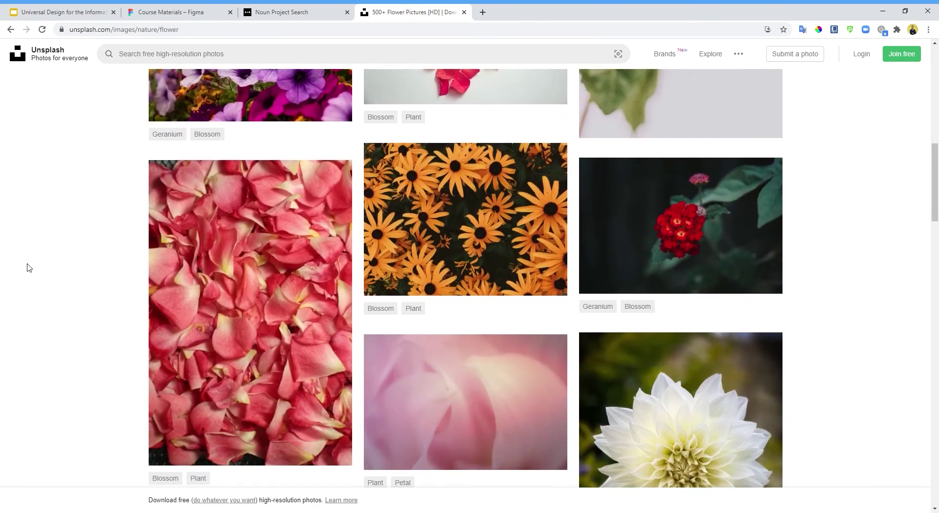
{"action": "left_click", "coordinate": [163, 7]}
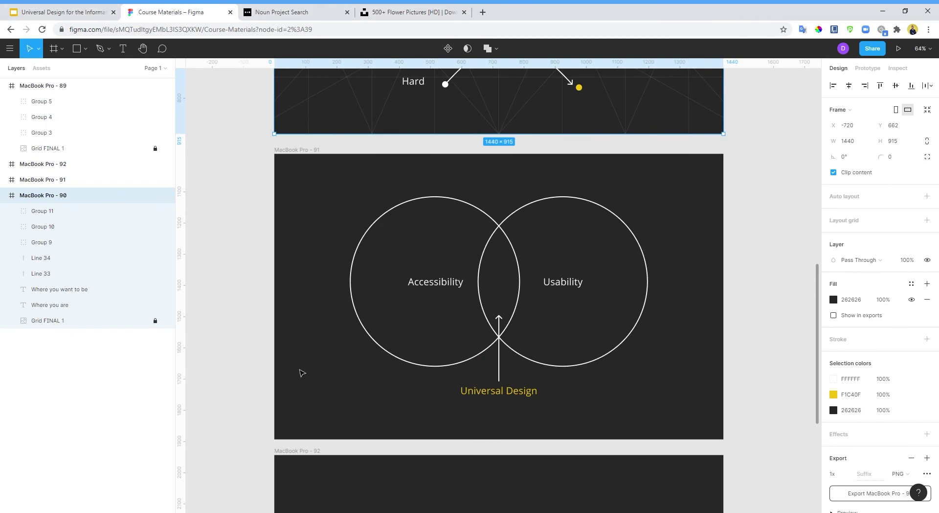
Bring back the Universal Design for the Information Society deck, on slide 6 with the yellow globe
{"action": "left_click", "coordinate": [74, 12]}
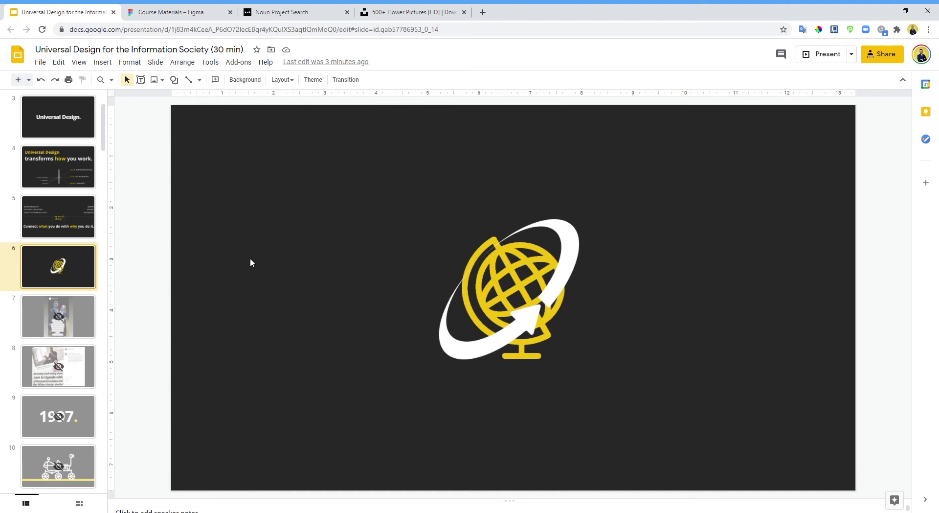